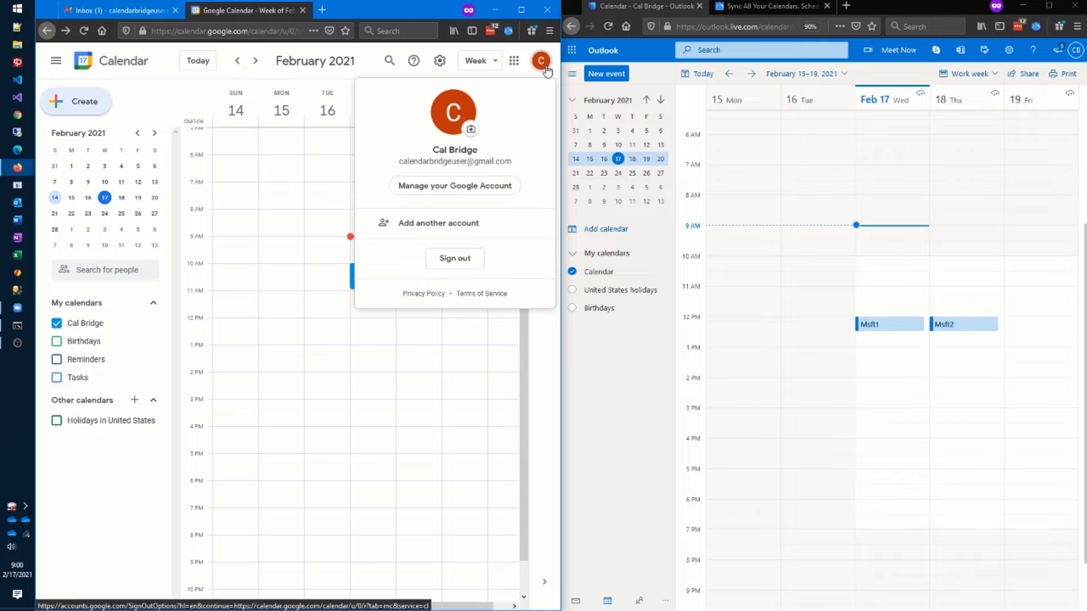
# - Dismiss the Google account card and bring up the Outlook.com account details alongside it
pyautogui.click(545, 67)
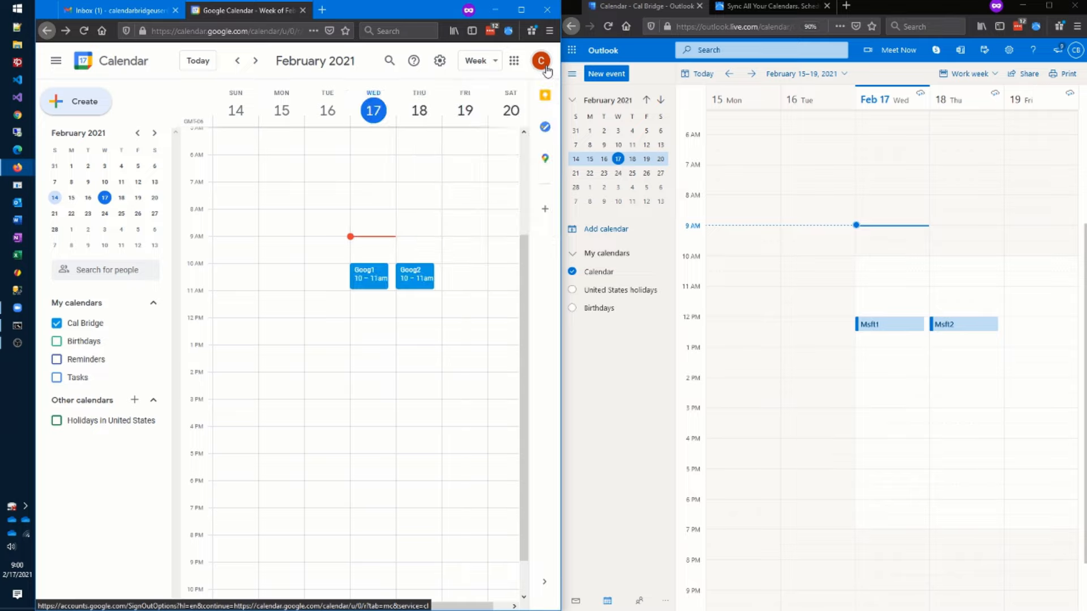
pyautogui.click(1077, 51)
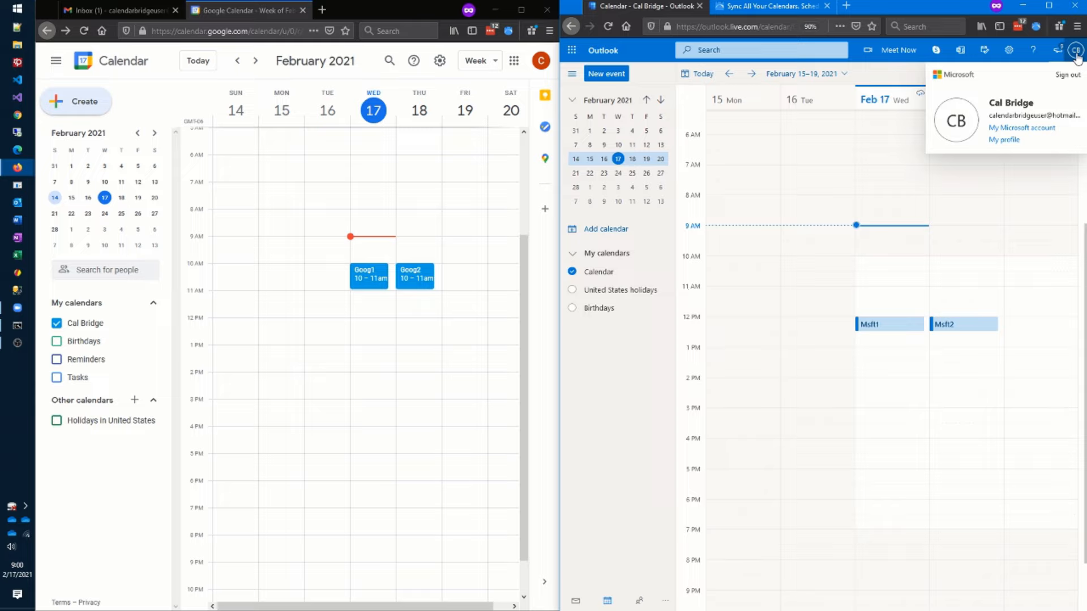
# - Close the Outlook.com account card and check Msft1's 12 PM time in the work week
pyautogui.click(1077, 54)
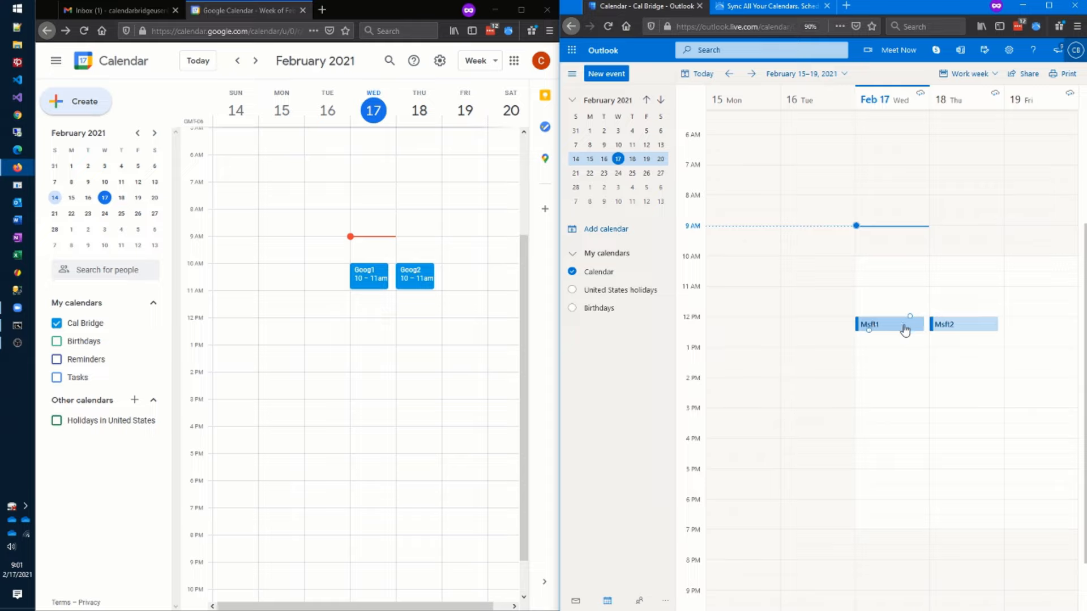
pyautogui.moveTo(905, 329)
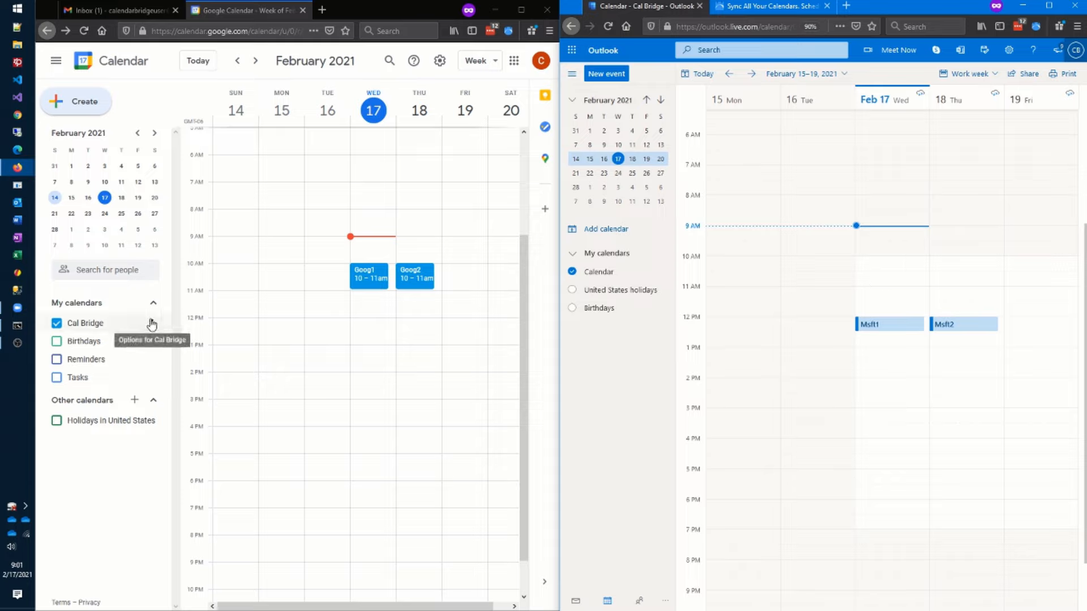
# - Make the Cal Bridge calendar public, sharing only free/busy information
pyautogui.click(152, 323)
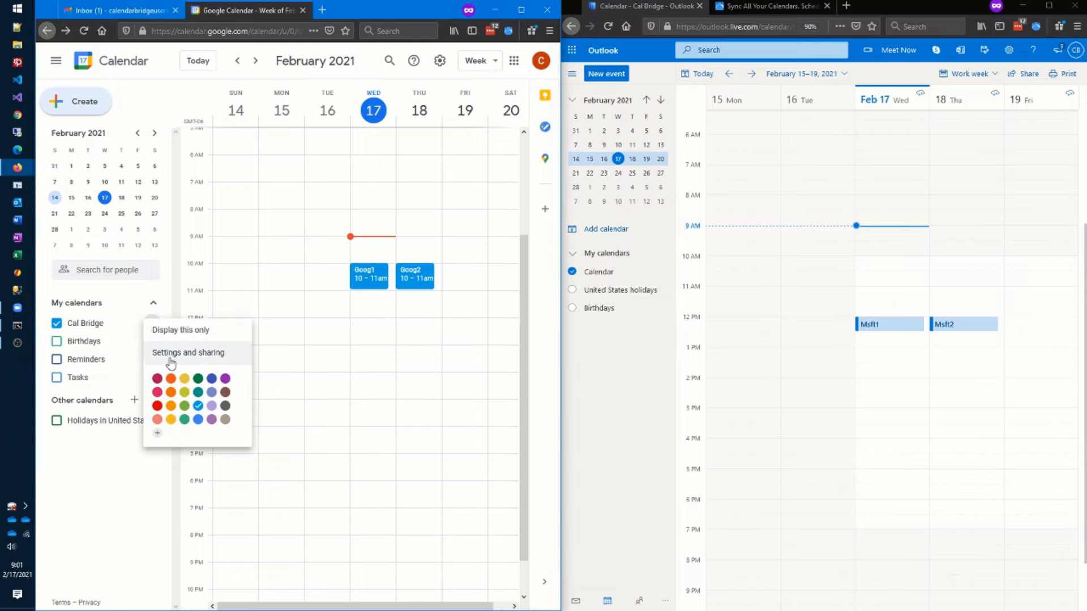
pyautogui.click(170, 360)
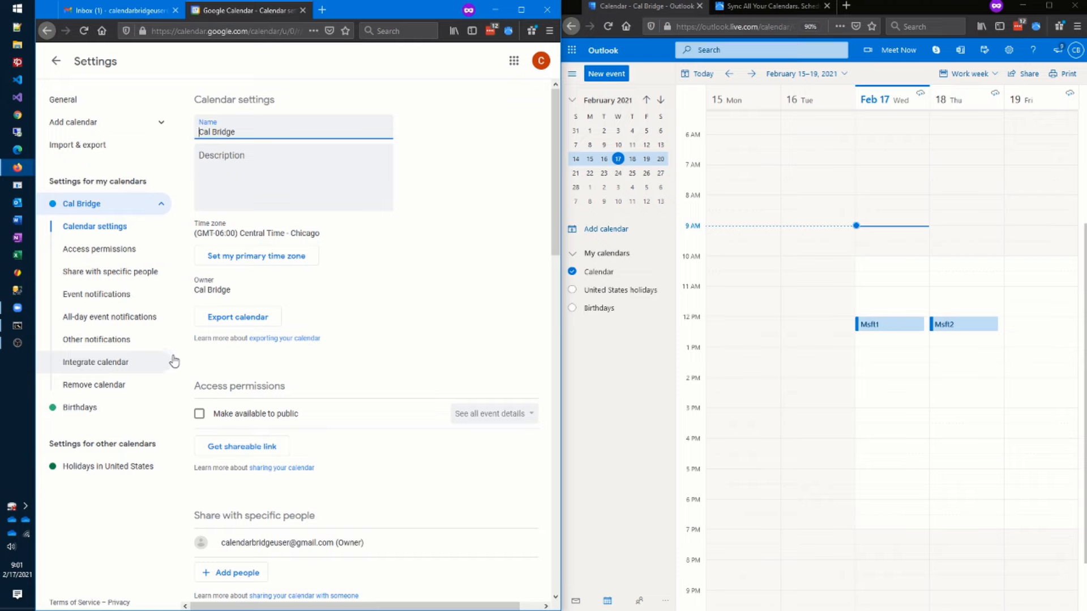
pyautogui.scroll(-3, 433, 317)
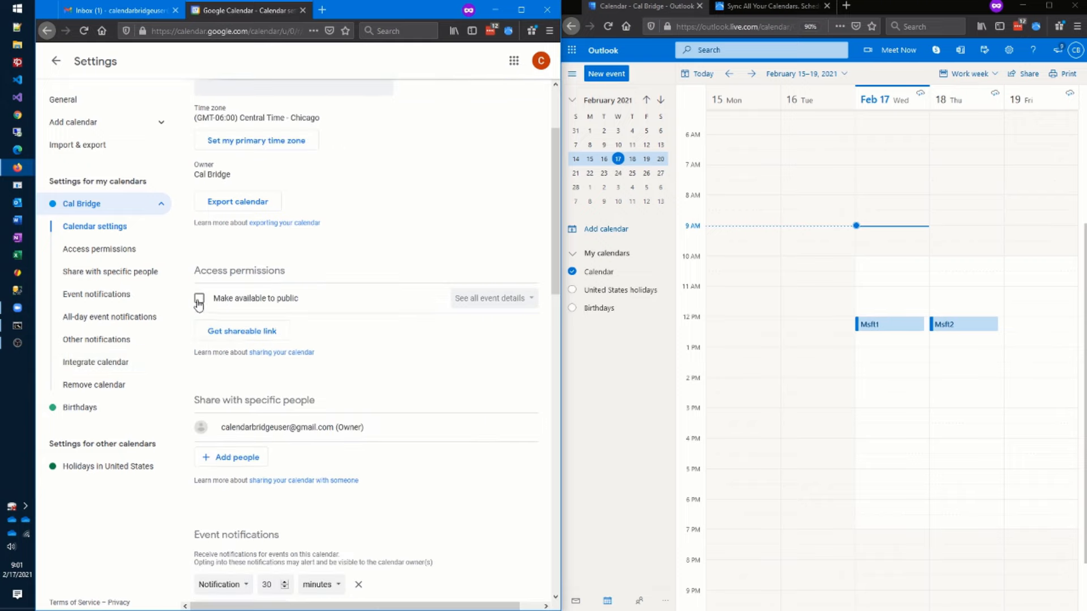
pyautogui.click(199, 300)
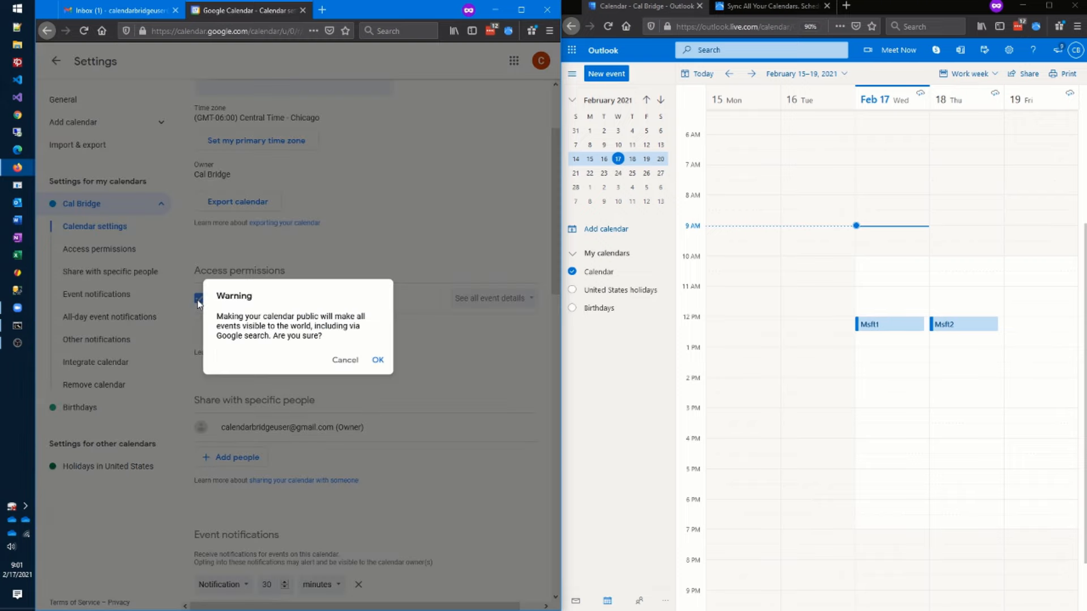
pyautogui.click(378, 360)
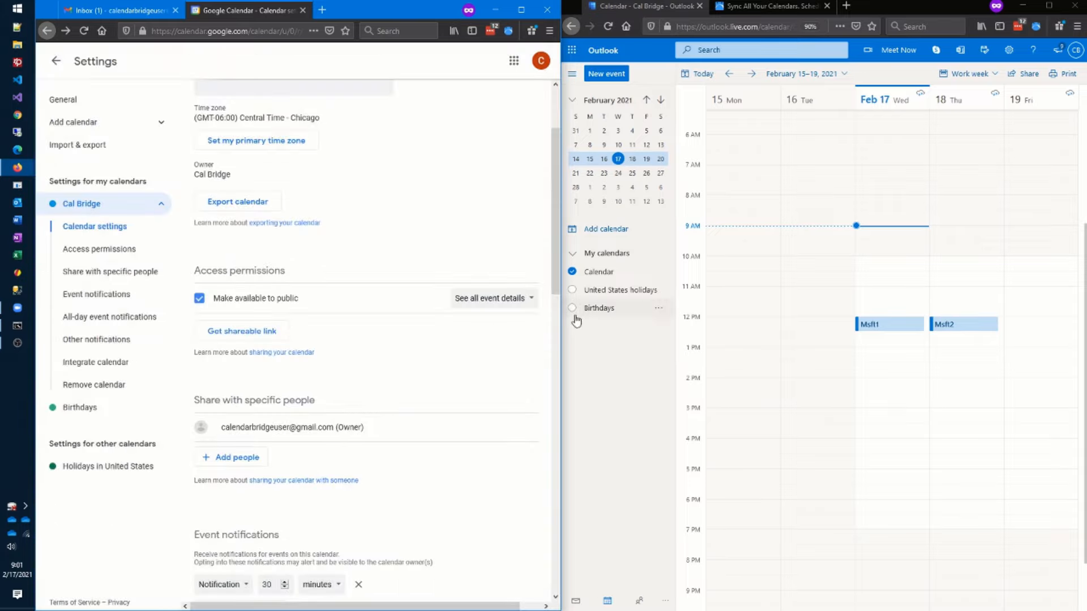
pyautogui.click(530, 299)
pyautogui.click(528, 279)
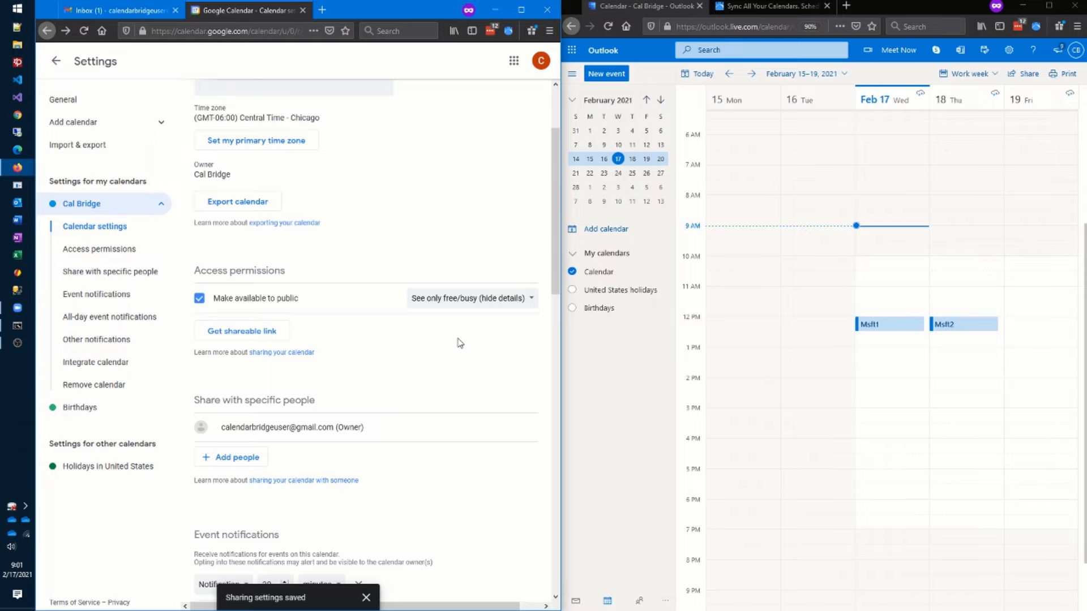
# - Select the Cal Bridge calendar's public address in iCal format
pyautogui.scroll(-9, 460, 343)
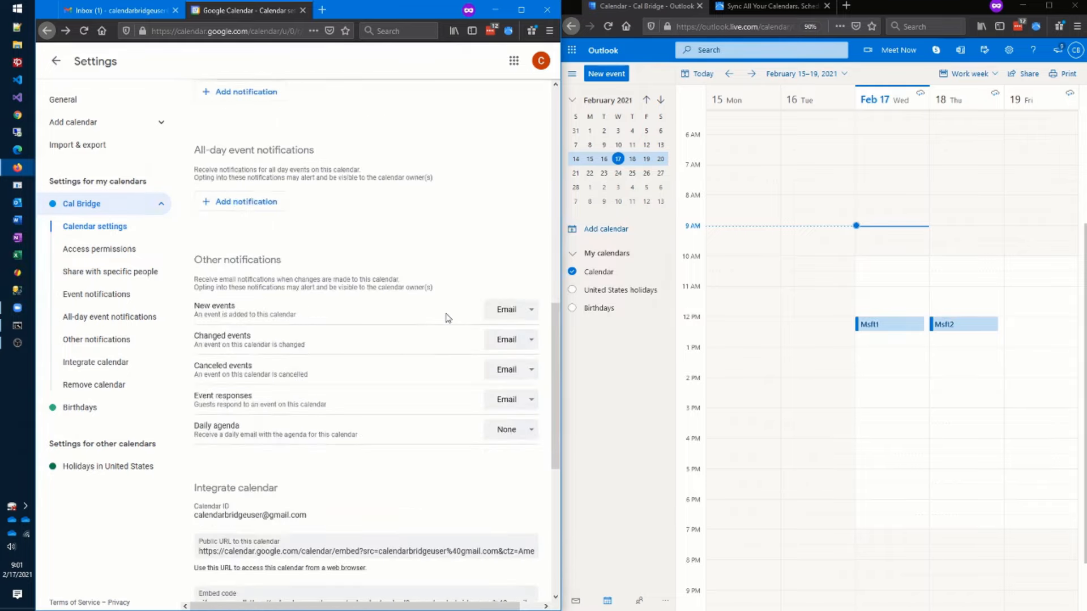
pyautogui.scroll(-5, 447, 318)
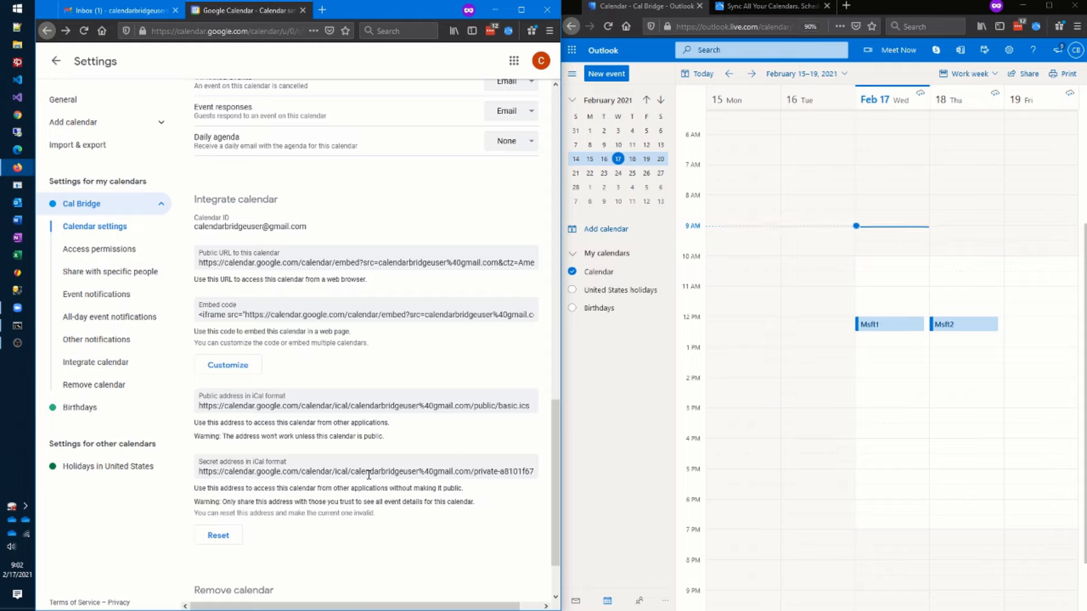
pyautogui.click(201, 406)
pyautogui.hotkey('ctrl', 'c')
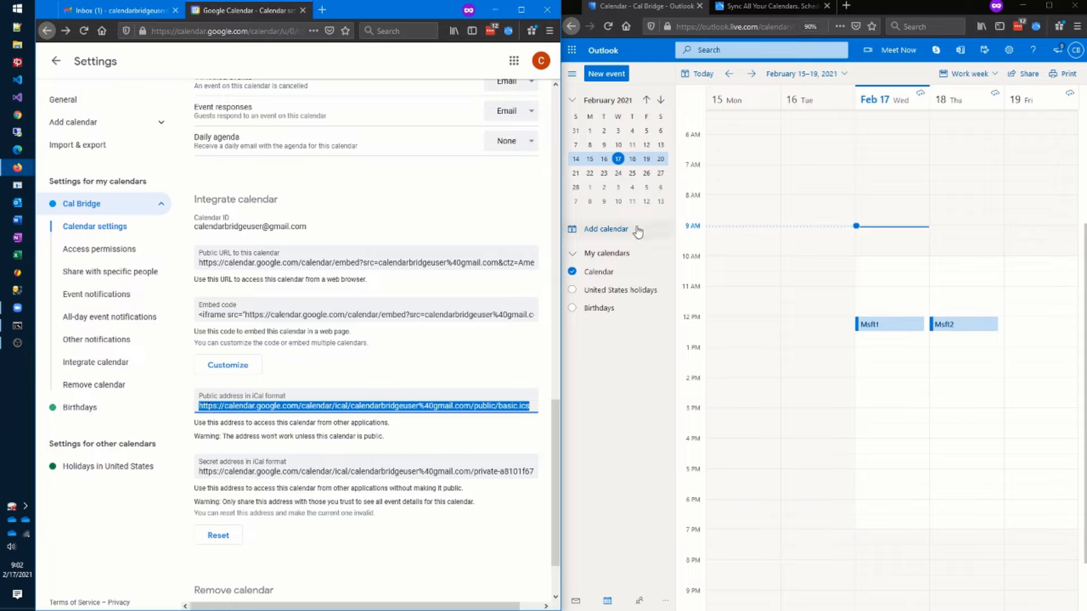
# - Subscribe Outlook to the pasted Google iCal URL, naming the calendar 'Google Calendar'
pyautogui.click(665, 234)
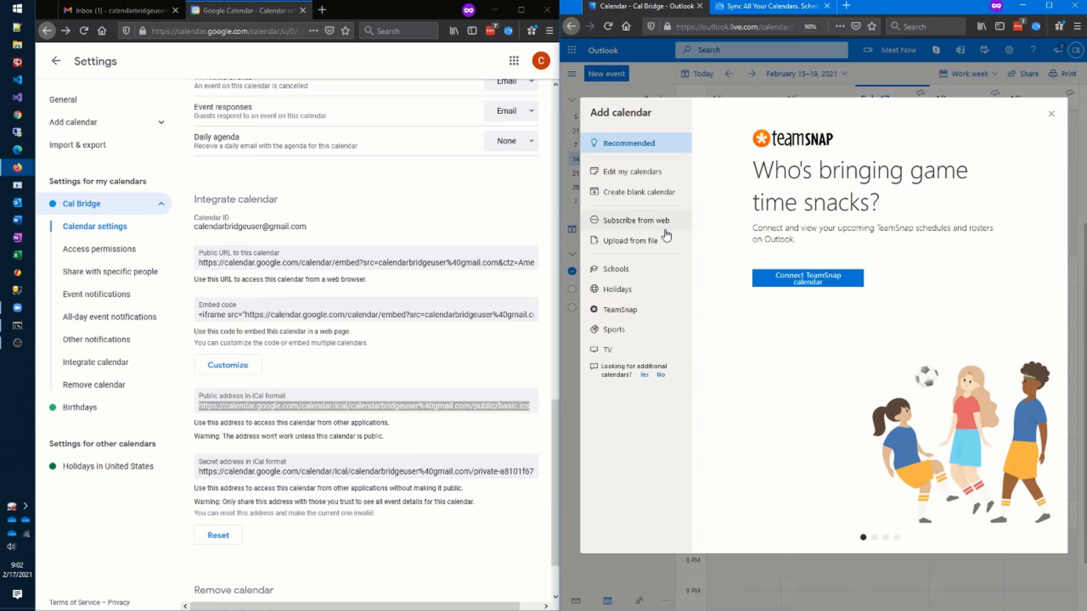
pyautogui.click(632, 227)
pyautogui.click(801, 181)
pyautogui.hotkey('ctrl', 'v')
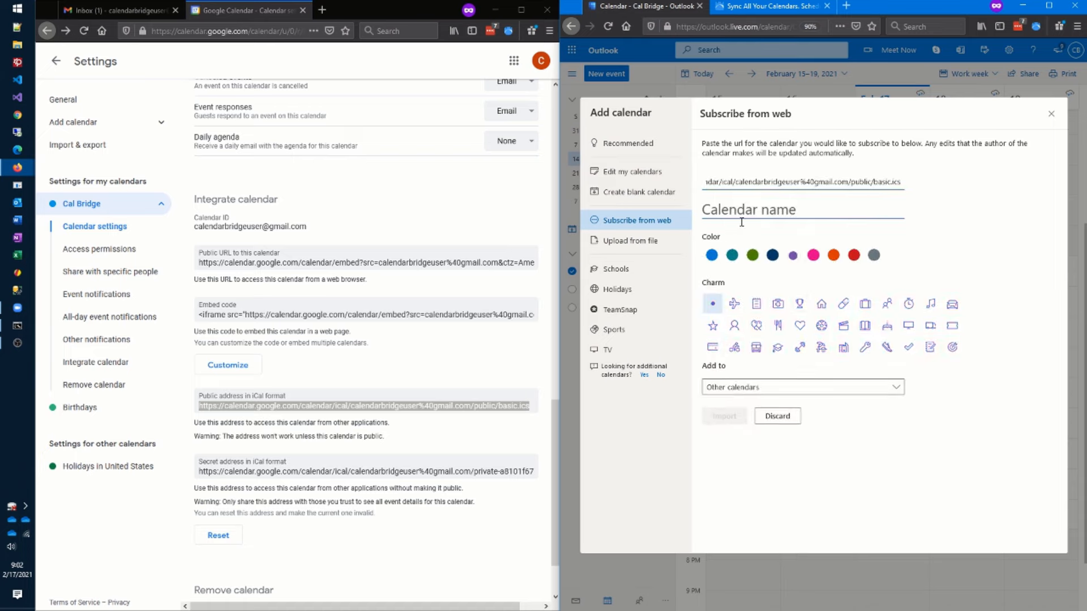
pyautogui.click(742, 215)
pyautogui.write('Google Calendar')
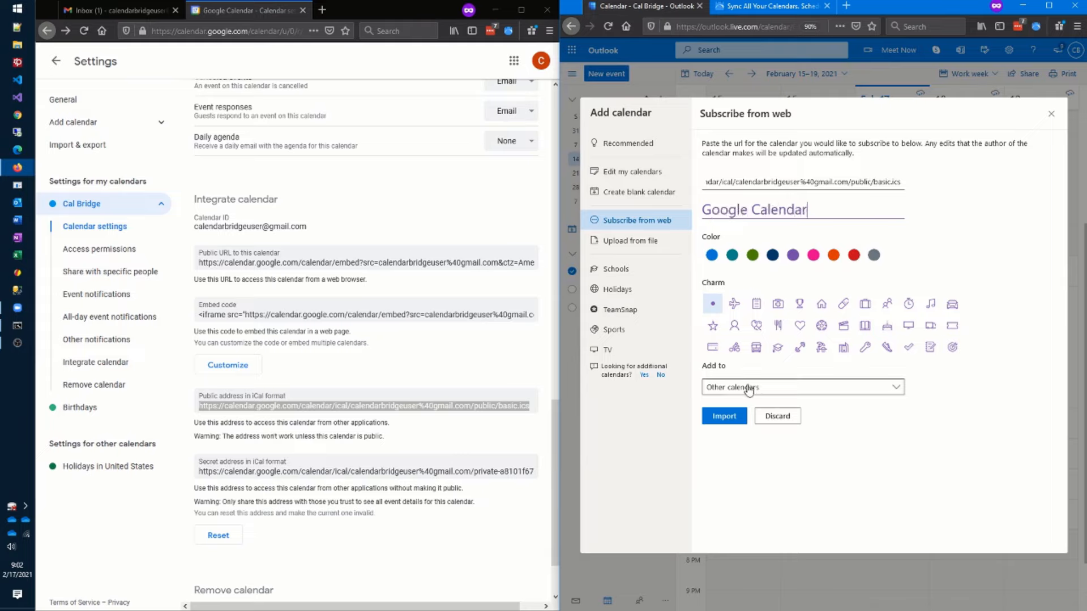
pyautogui.click(741, 417)
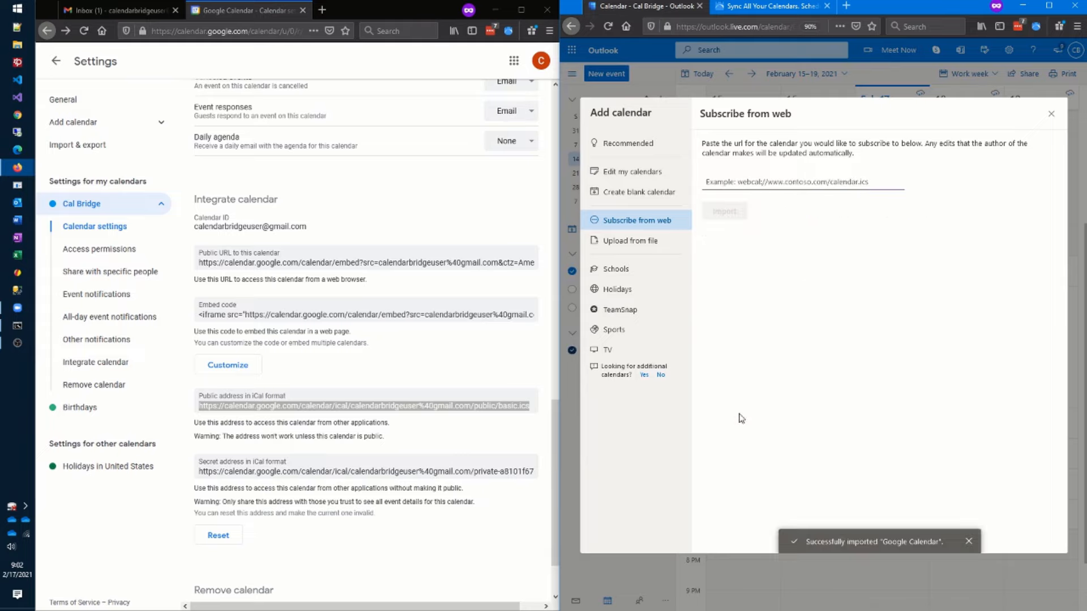
pyautogui.click(1053, 114)
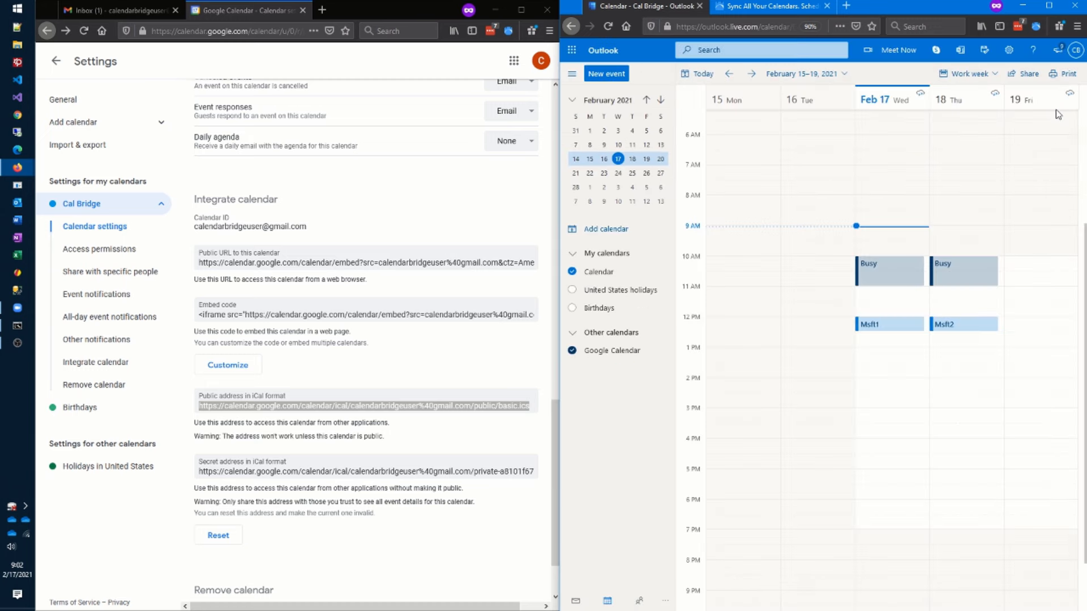
# - Draft a new Outlook event, check availability for Feb 17, 18 and 19, then discard it
pyautogui.click(56, 60)
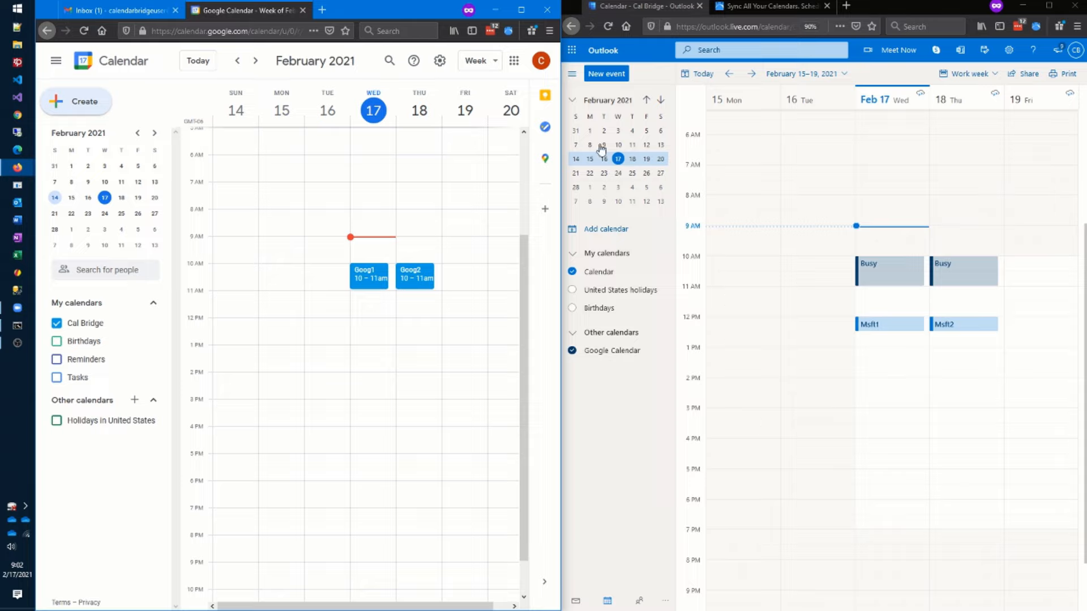
pyautogui.click(618, 78)
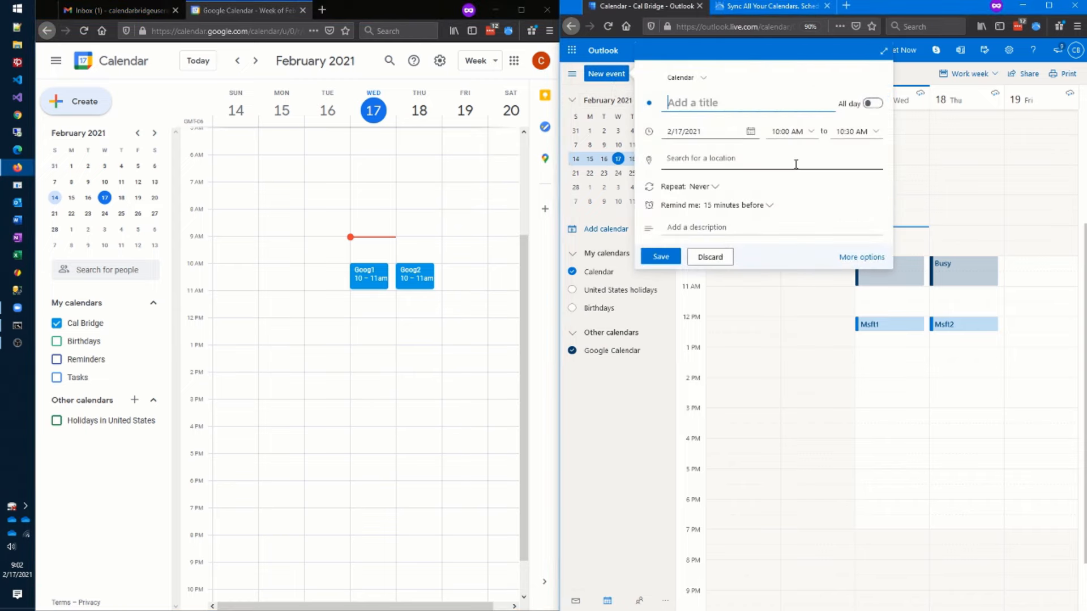
pyautogui.click(863, 262)
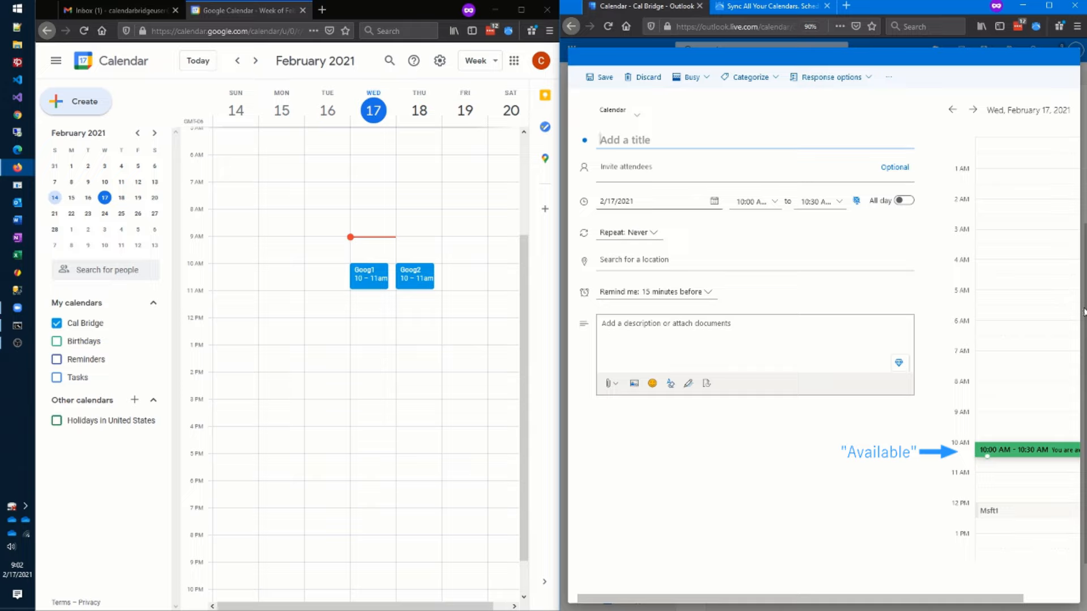
pyautogui.click(973, 109)
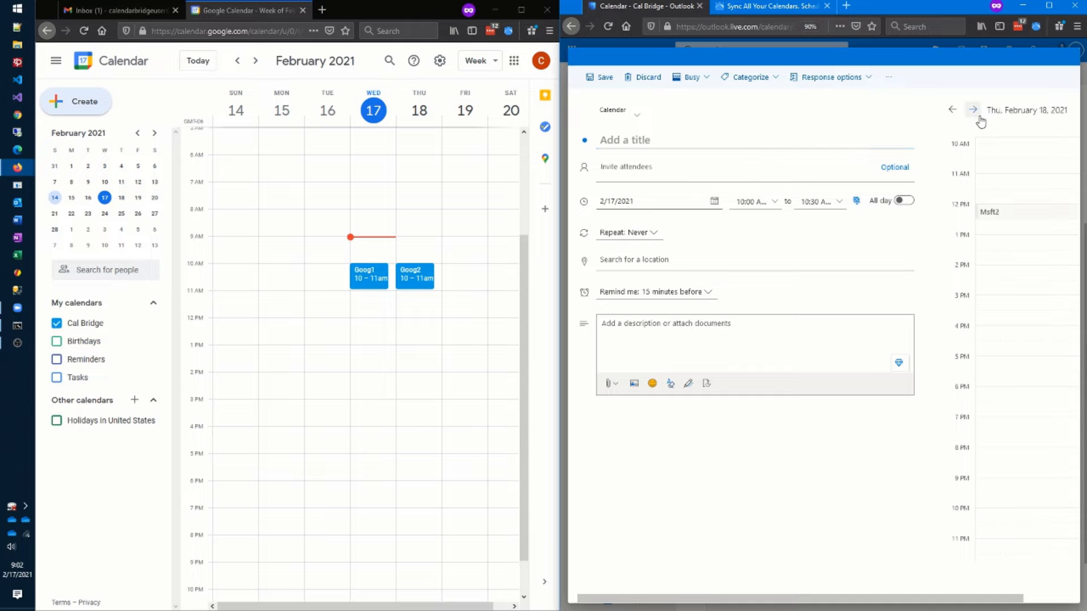
pyautogui.scroll(5, 1044, 271)
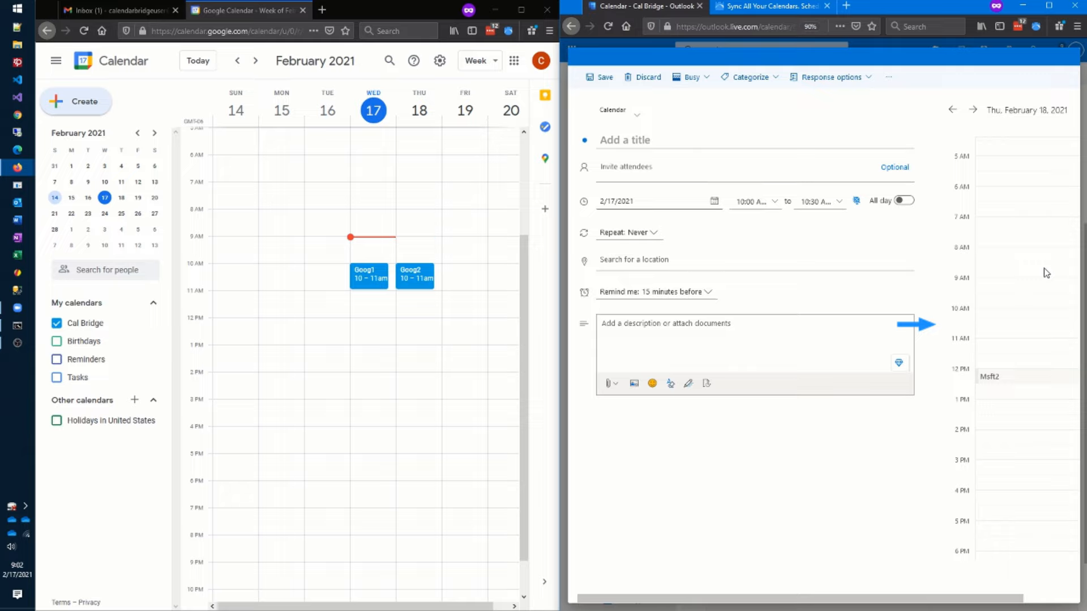
pyautogui.click(973, 109)
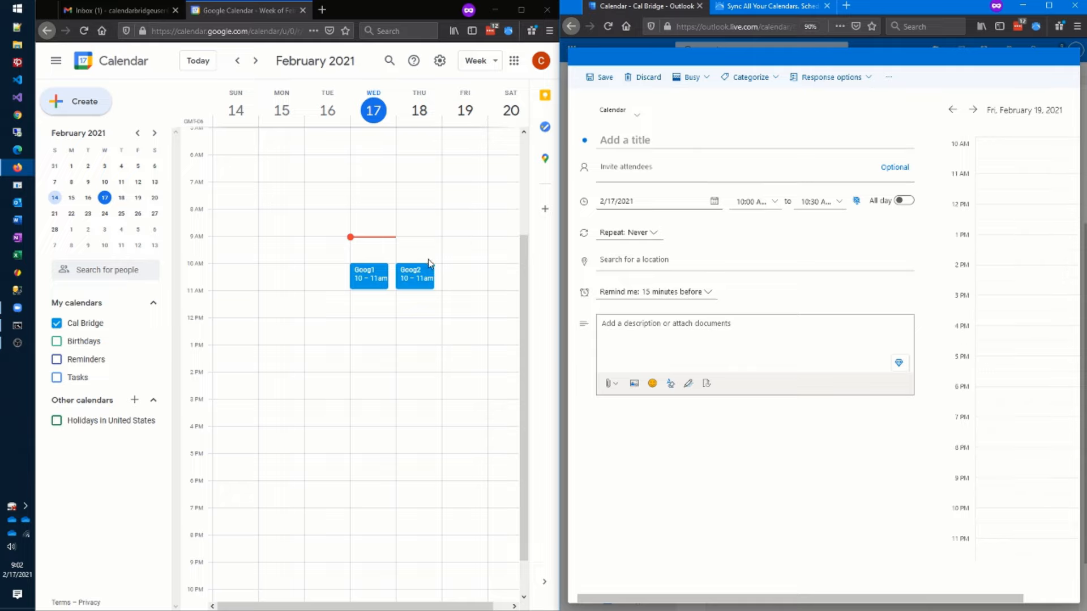
pyautogui.click(644, 77)
# - Create a Goog3 event at noon on Wed 17 and drag it to 2–3 pm
pyautogui.click(365, 326)
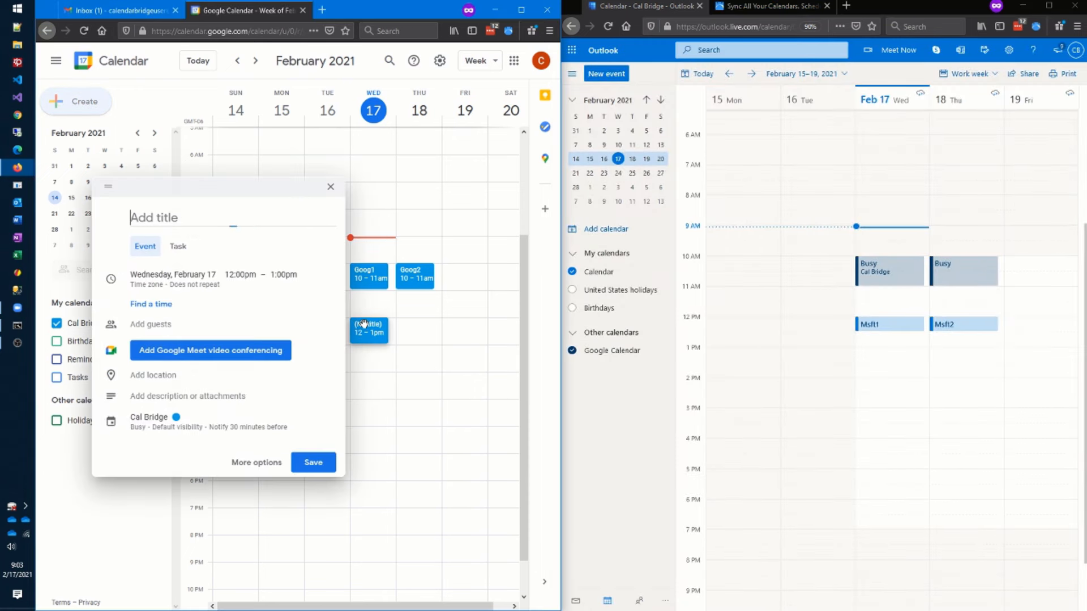
pyautogui.write('Goog3')
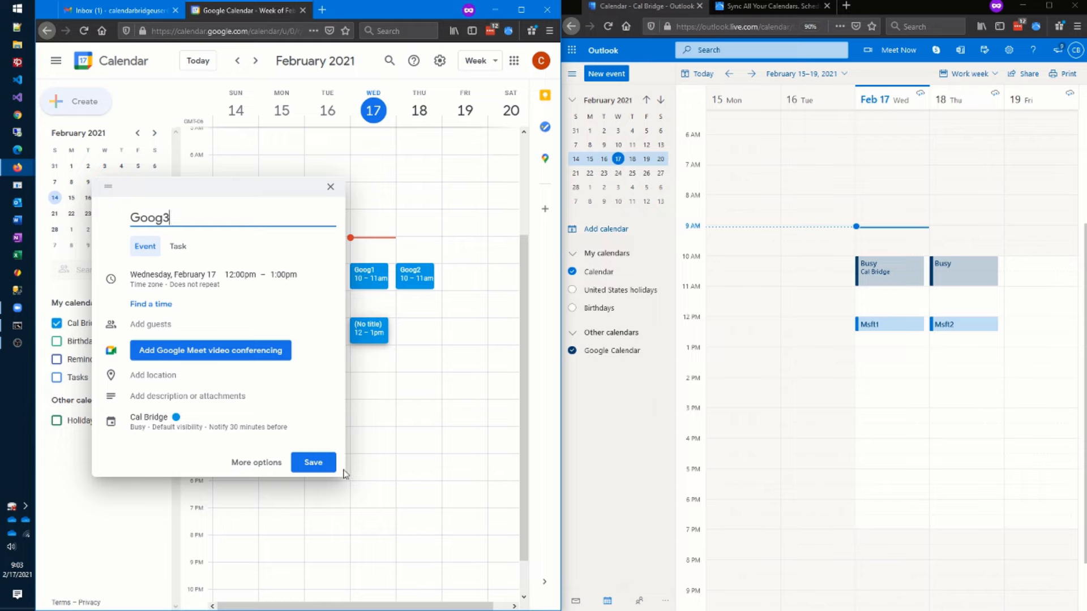
pyautogui.click(314, 465)
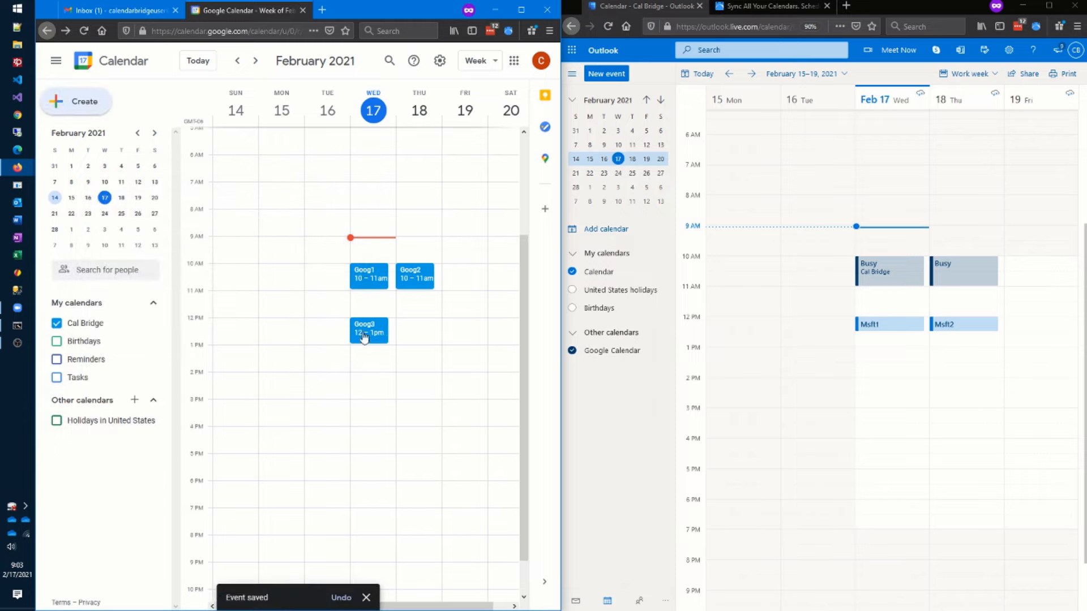
pyautogui.moveTo(363, 334); pyautogui.dragTo(363, 393)
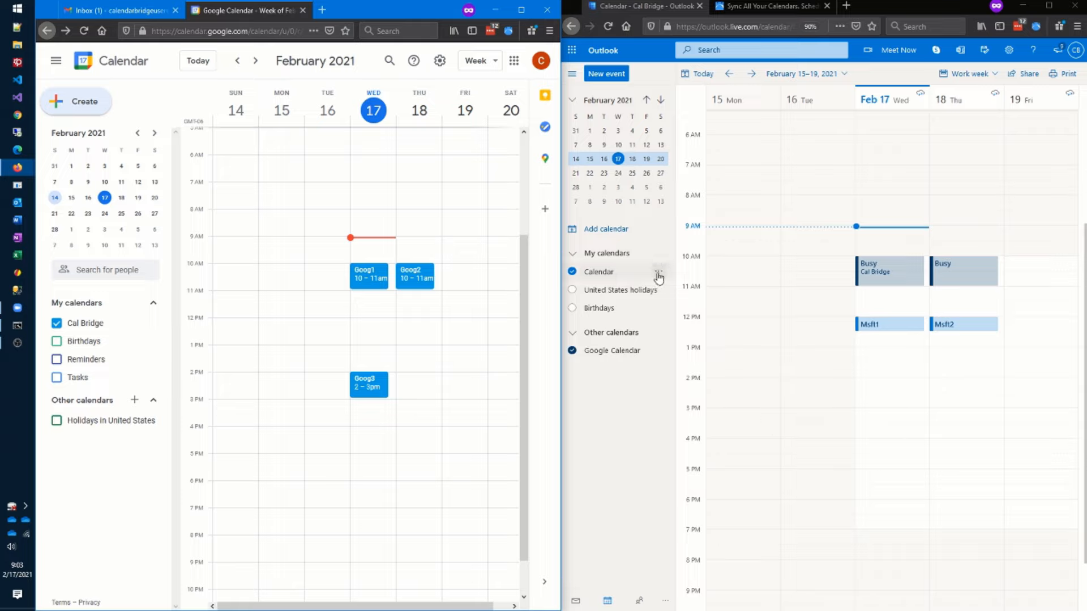
# - Copy the published calendar's ICS link from Outlook's Shared calendars settings
pyautogui.click(1009, 49)
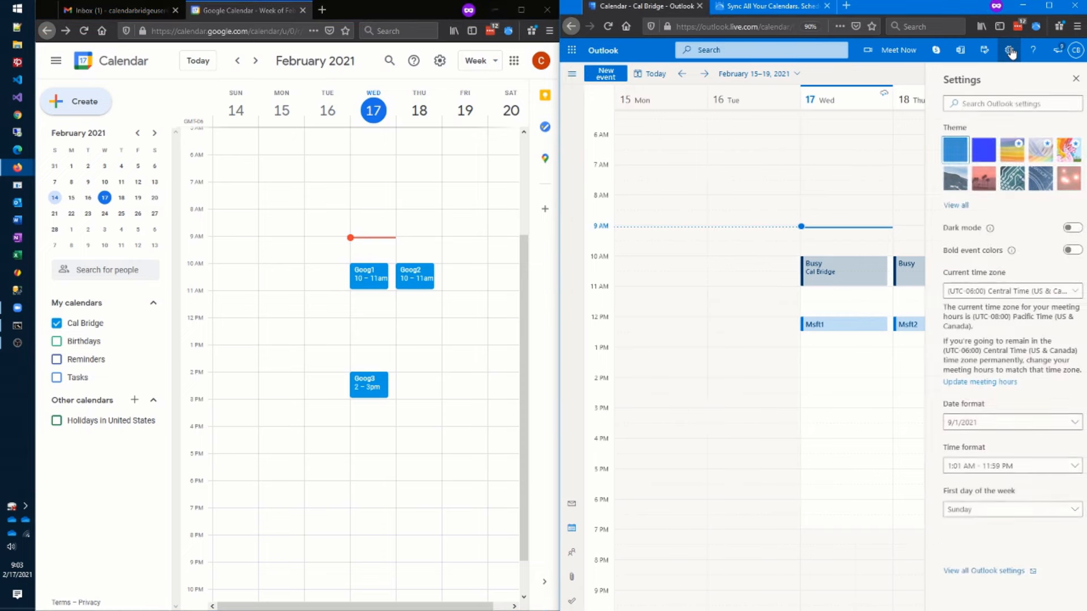
pyautogui.click(1006, 571)
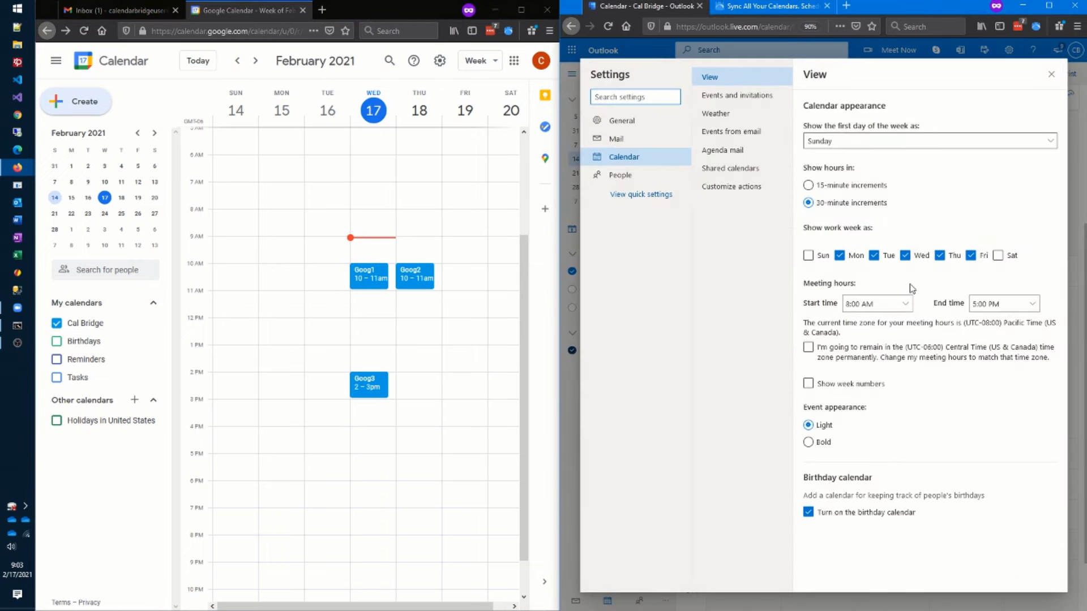
pyautogui.click(747, 168)
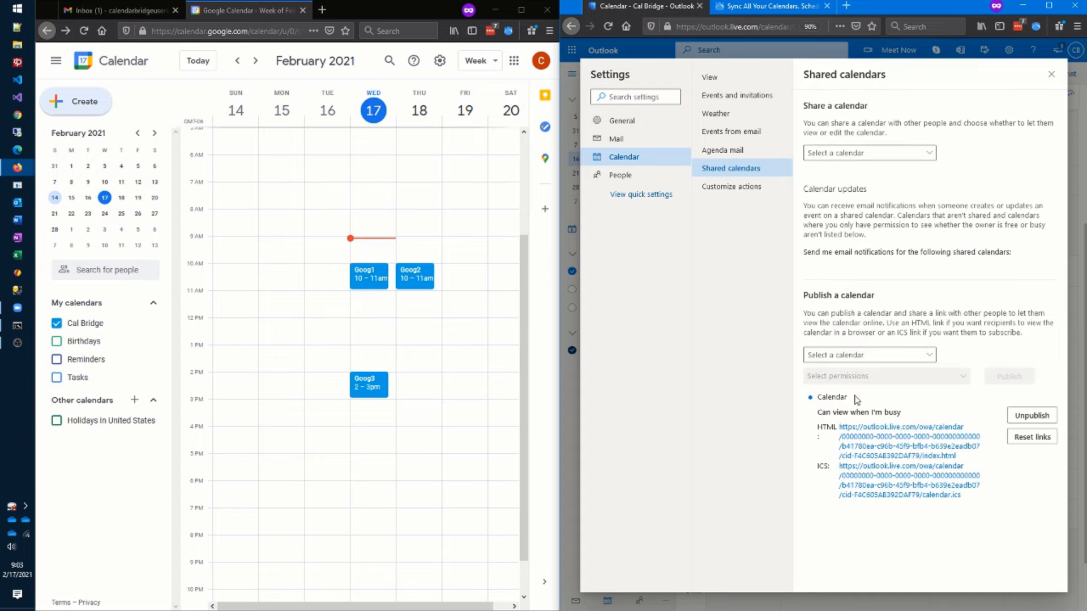
pyautogui.moveTo(973, 506); pyautogui.dragTo(843, 471)
pyautogui.click(843, 471)
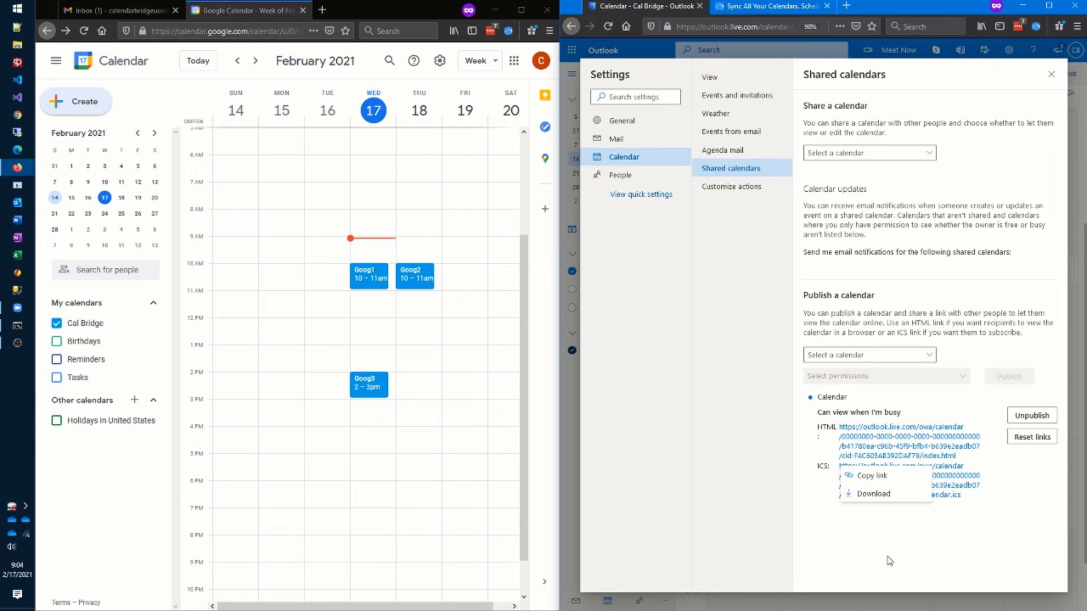
pyautogui.click(855, 478)
pyautogui.click(868, 354)
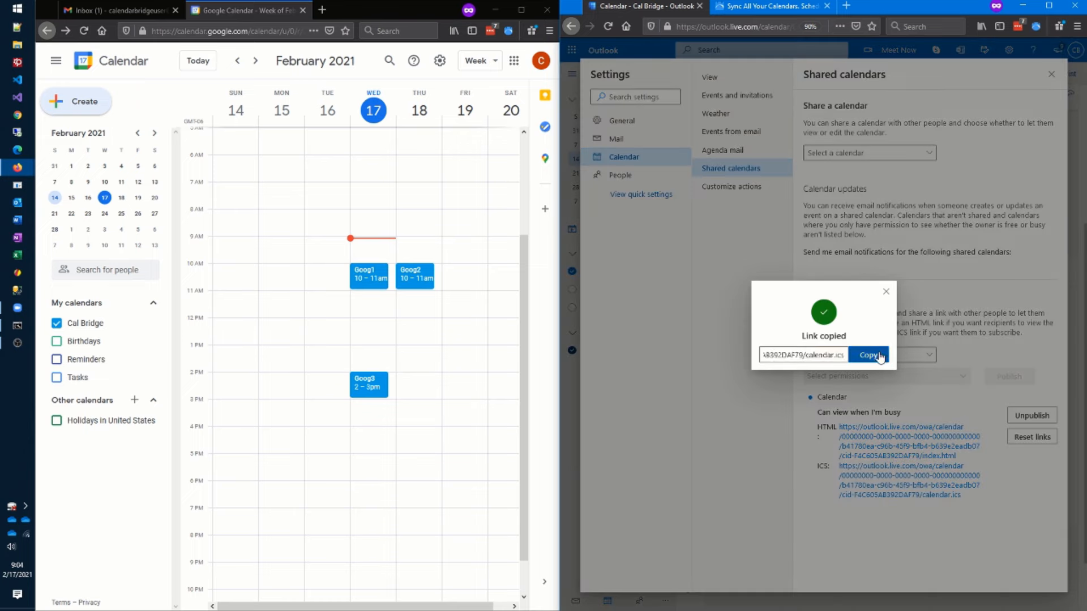
pyautogui.click(124, 464)
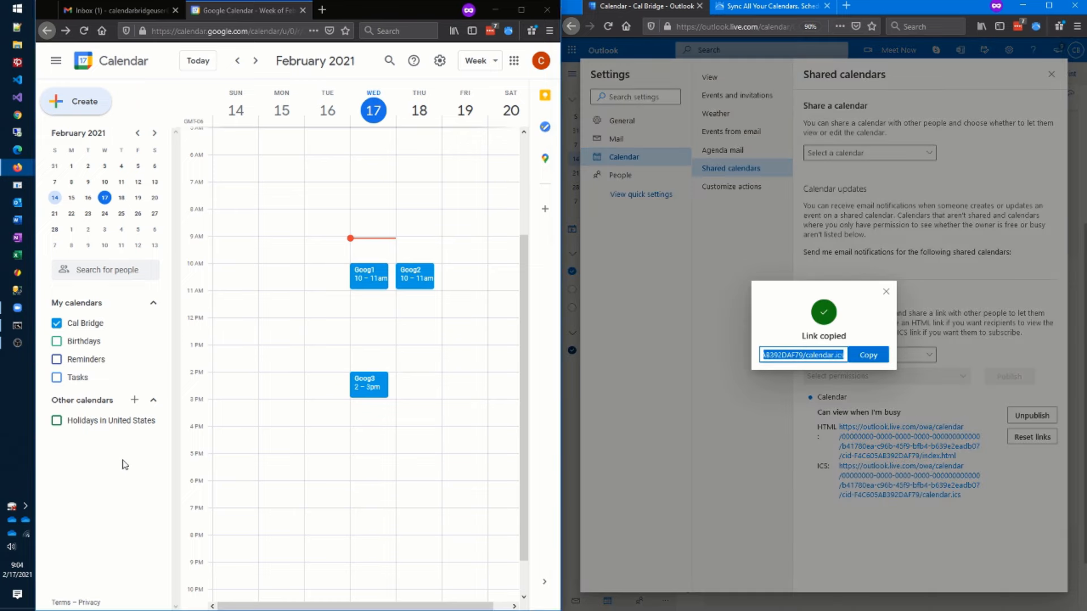
# - Add the copied Outlook ICS link to Google Calendar as a From URL calendar
pyautogui.click(133, 402)
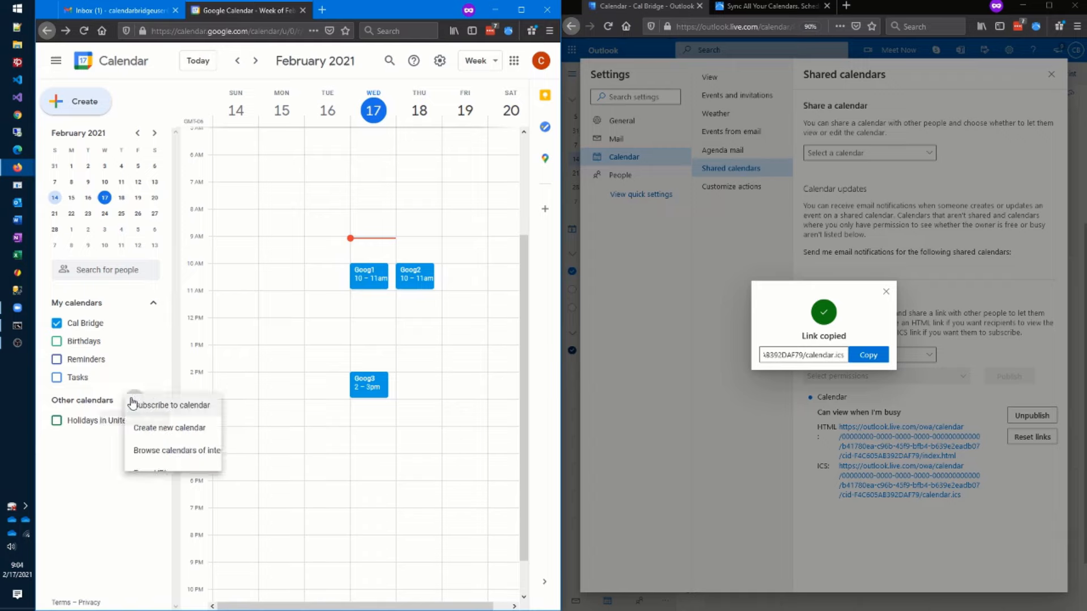
pyautogui.click(148, 475)
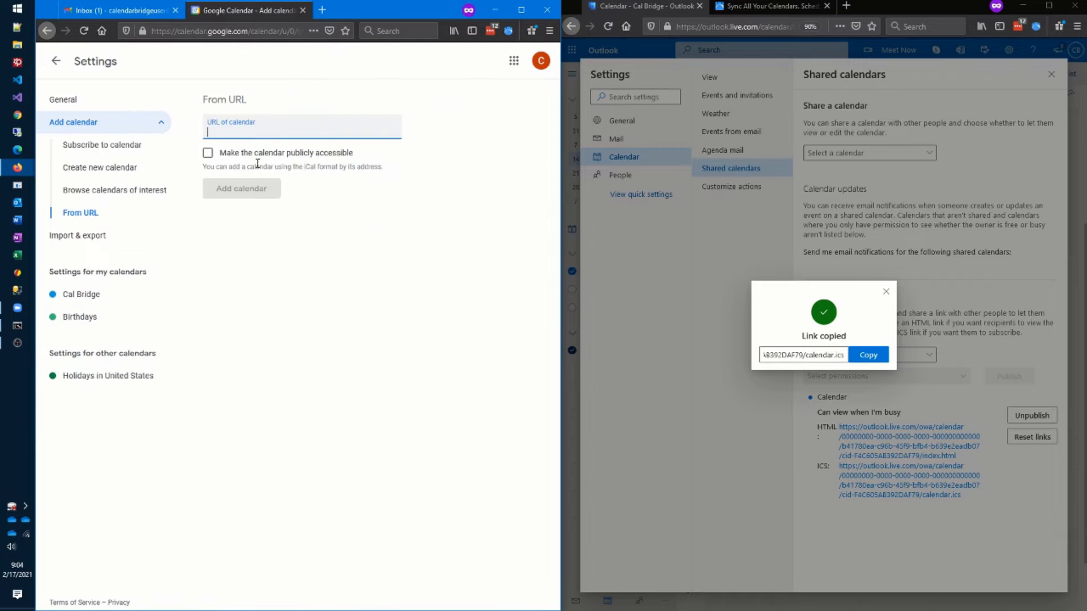
pyautogui.hotkey('ctrl', 'v')
pyautogui.click(254, 191)
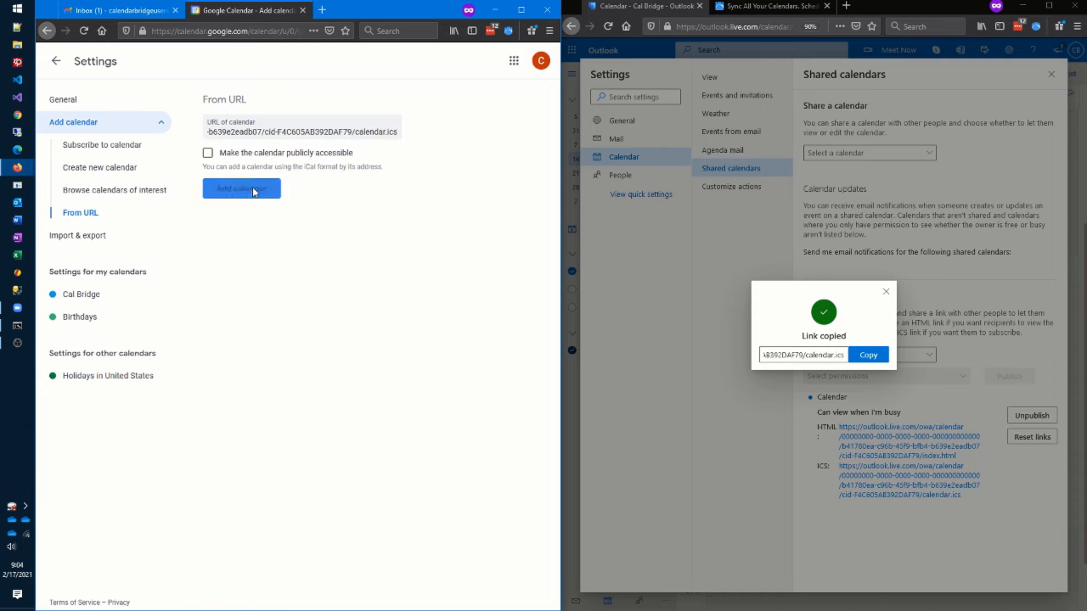
pyautogui.click(57, 62)
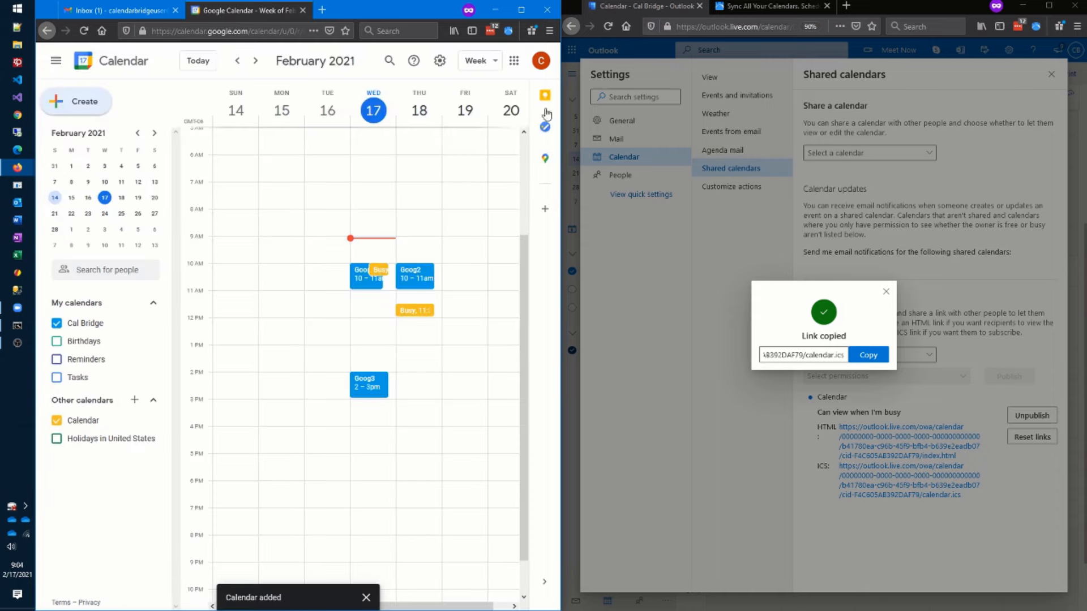
pyautogui.click(1050, 78)
# - Close Outlook's settings and compare its week with Google's Busy blocks on Feb 17–18
pyautogui.click(1050, 77)
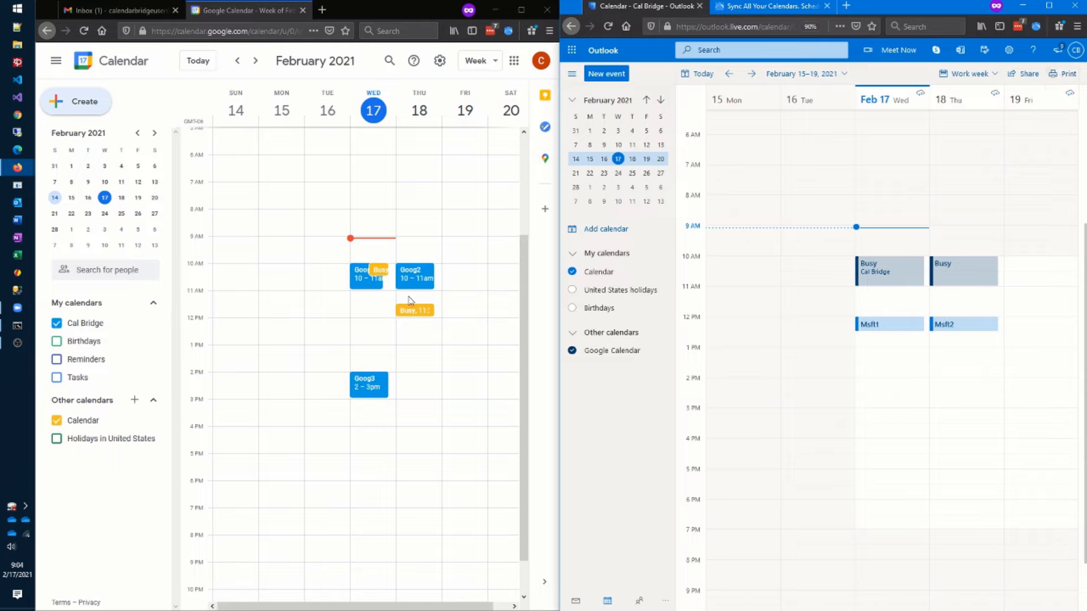
pyautogui.moveTo(897, 329)
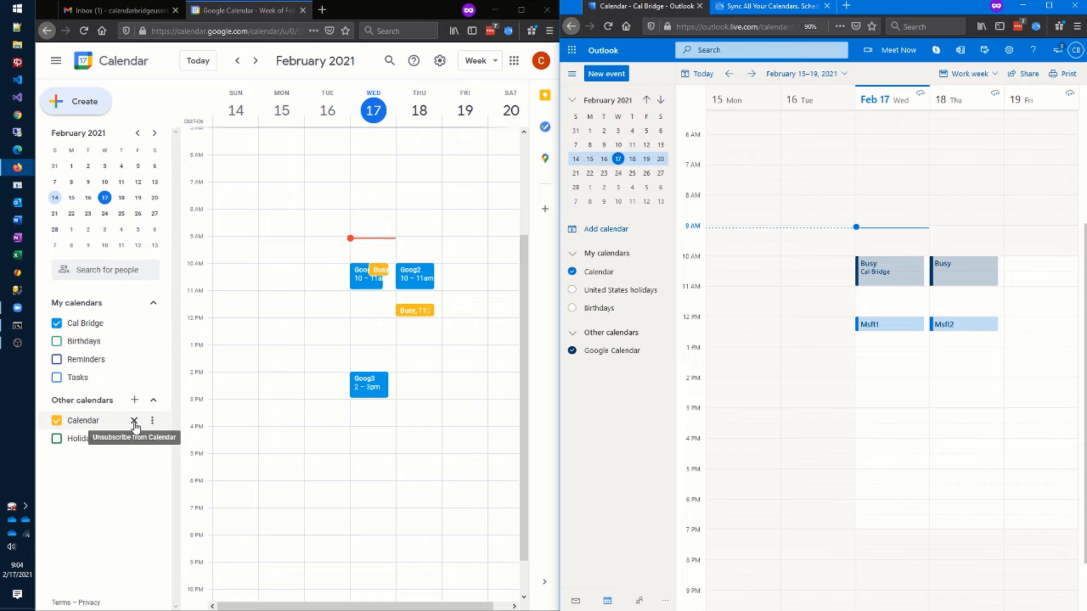
# - Remove the Outlook feed from Google and the 'Google Calendar' subscription from Outlook
pyautogui.click(134, 422)
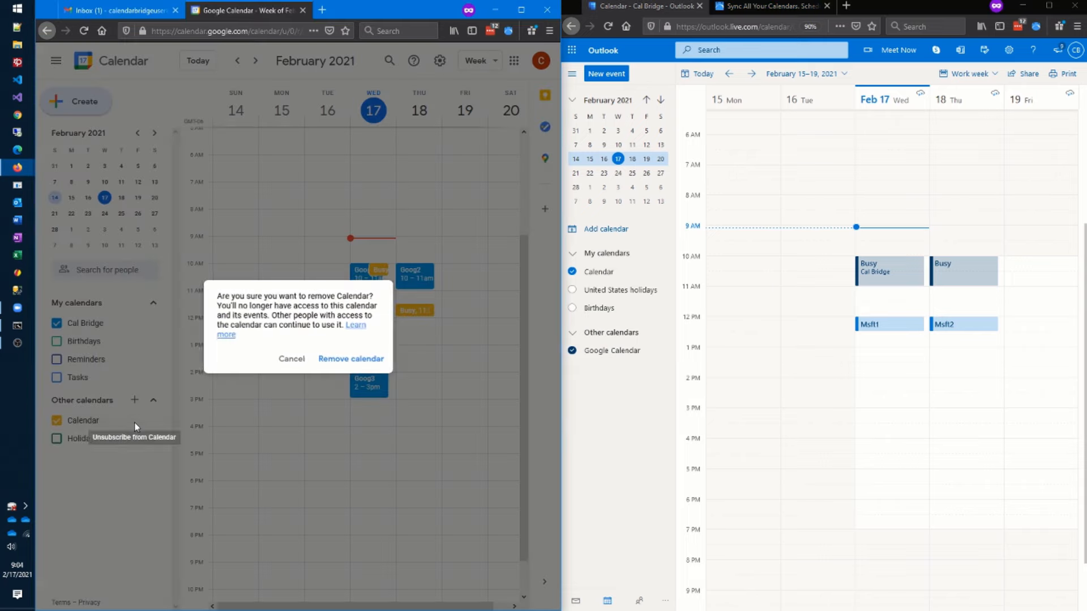
pyautogui.click(351, 359)
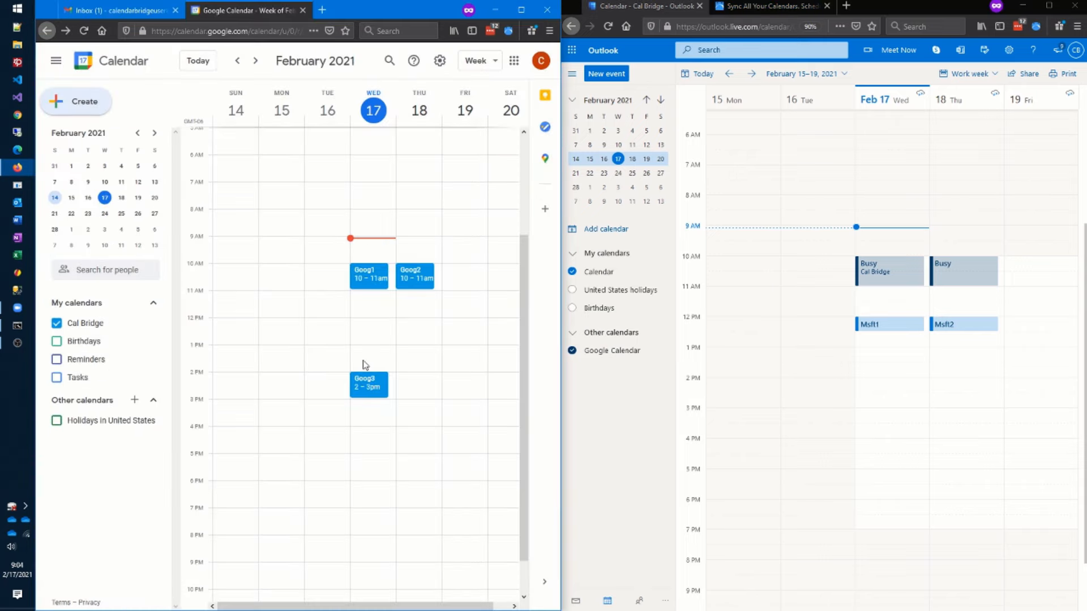
pyautogui.click(658, 350)
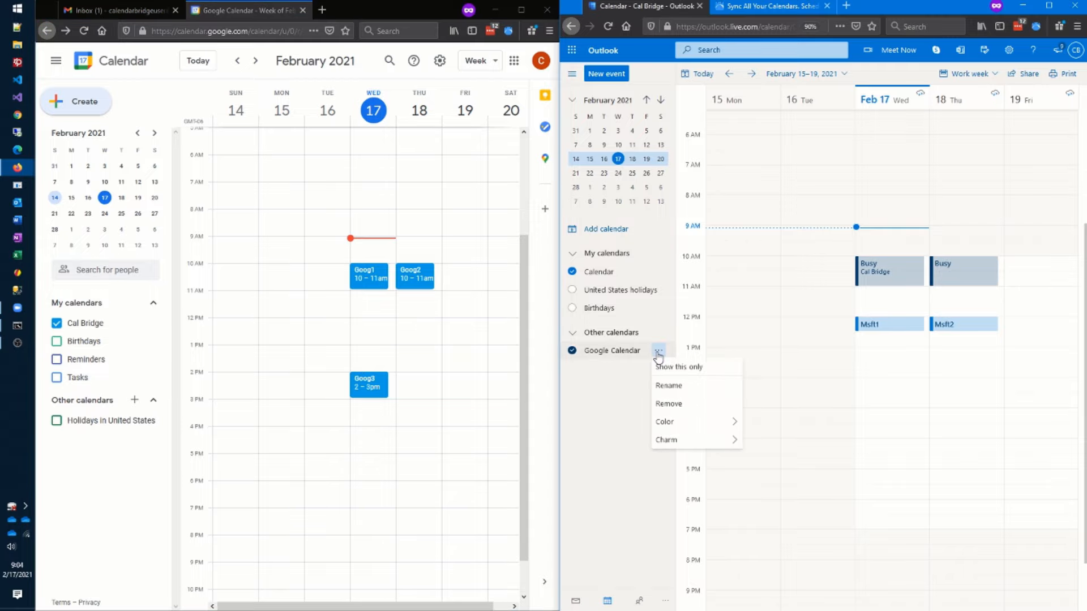
pyautogui.click(682, 402)
pyautogui.click(821, 351)
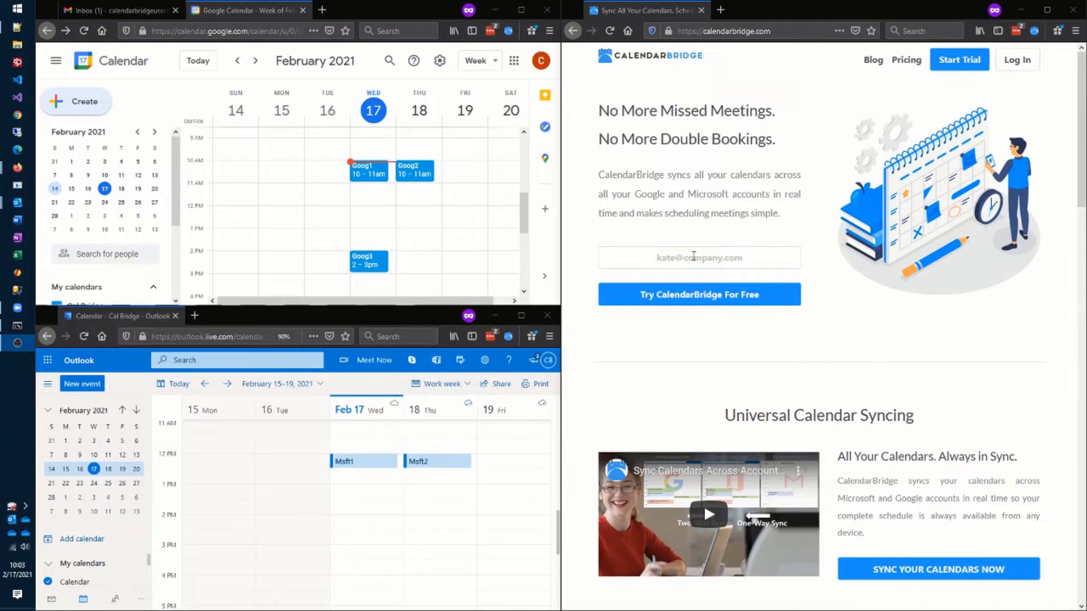
# - Start a CalendarBridge free trial with the Gmail address, then go to the Gmail inbox for the code
pyautogui.click(693, 256)
pyautogui.hotkey('ctrl', 'v')
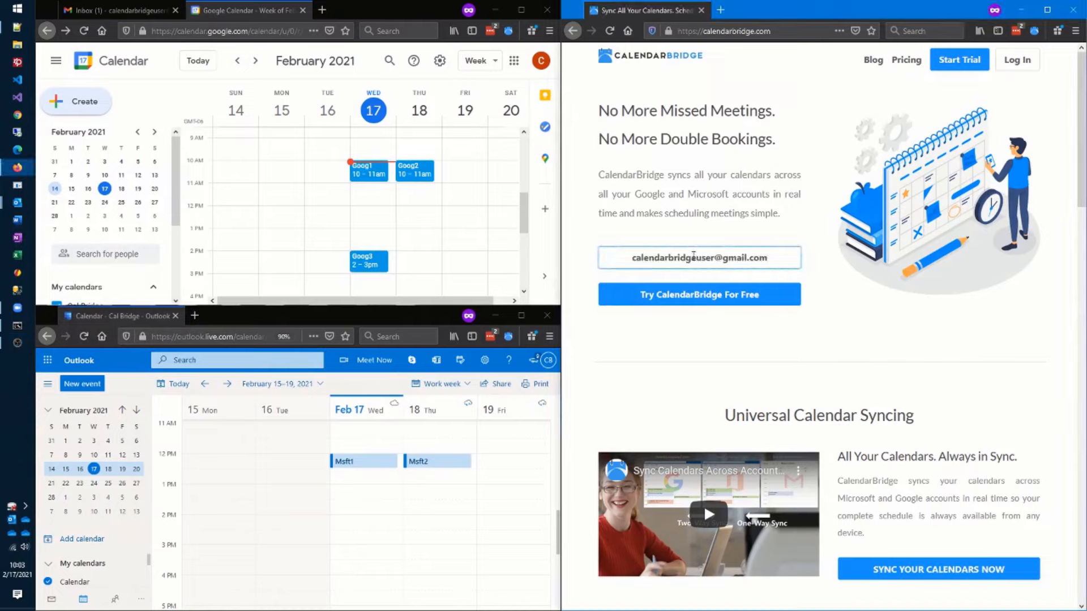
pyautogui.click(701, 296)
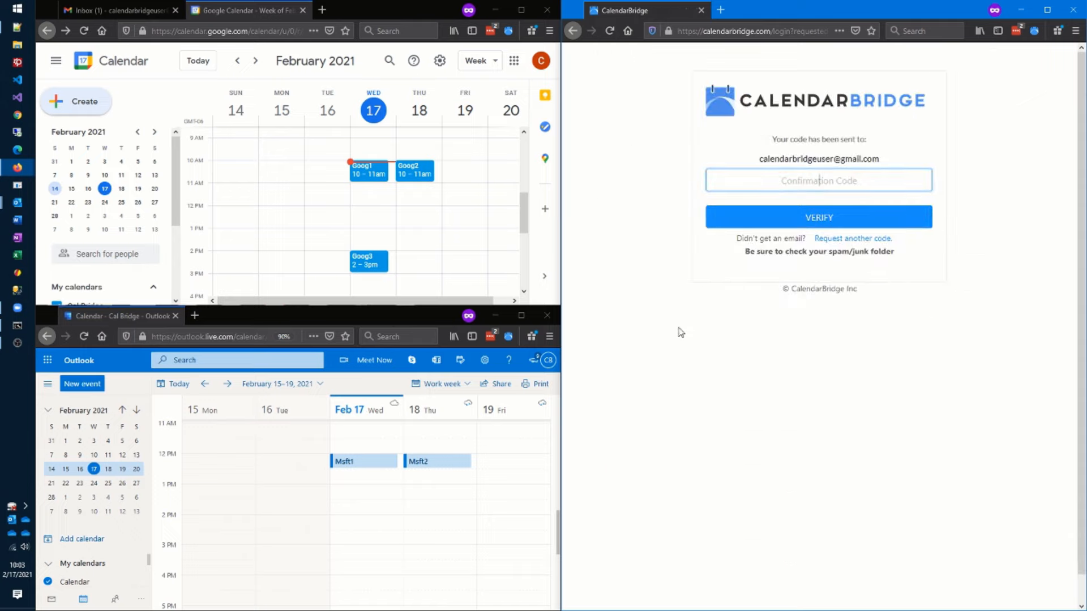
pyautogui.click(127, 14)
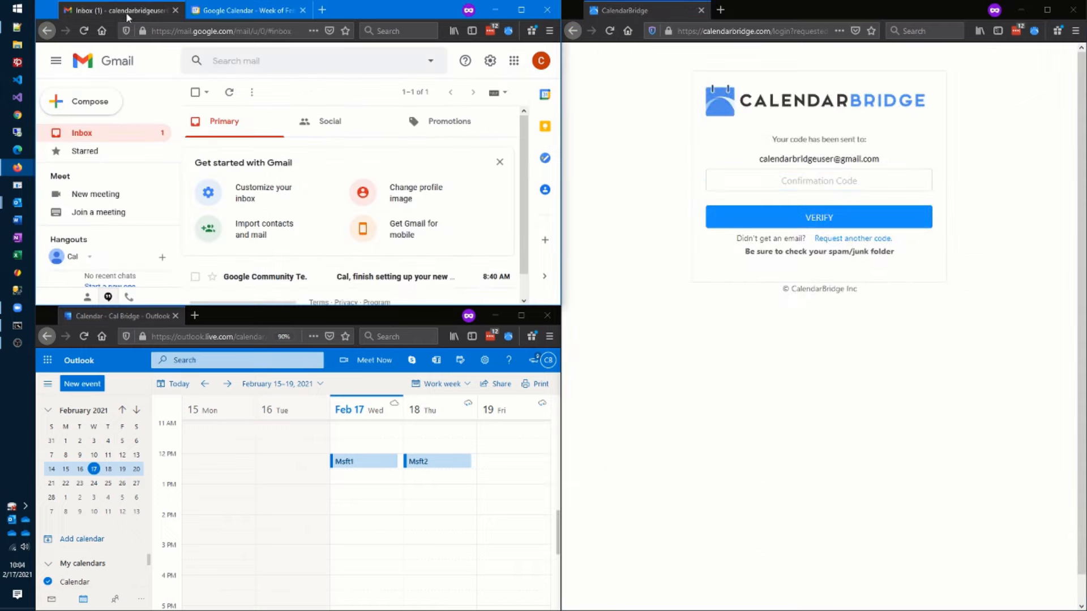
# - Copy the code from CalendarBridge's login-code e-mail in Gmail and verify it in CalendarBridge
pyautogui.scroll(-1, 317, 218)
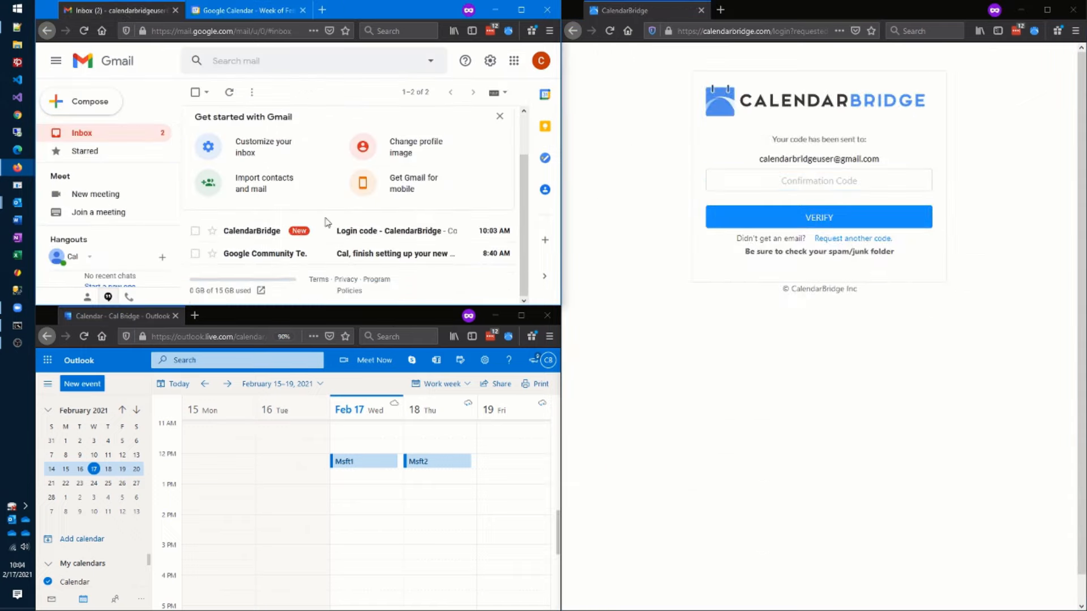
pyautogui.click(274, 241)
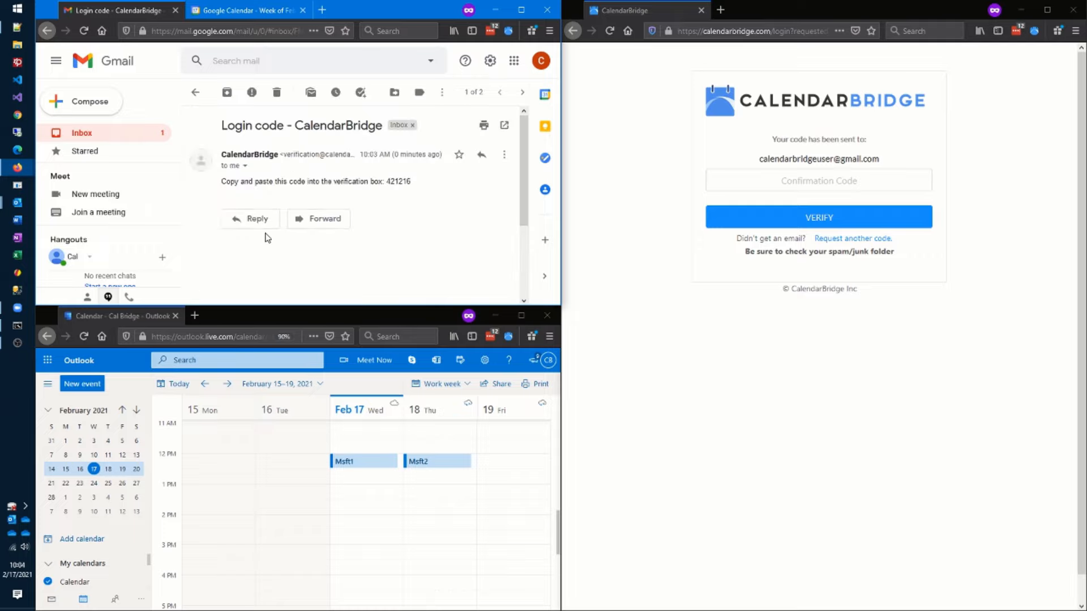
pyautogui.doubleClick(405, 180)
pyautogui.click(867, 181)
pyautogui.hotkey('ctrl', 'v')
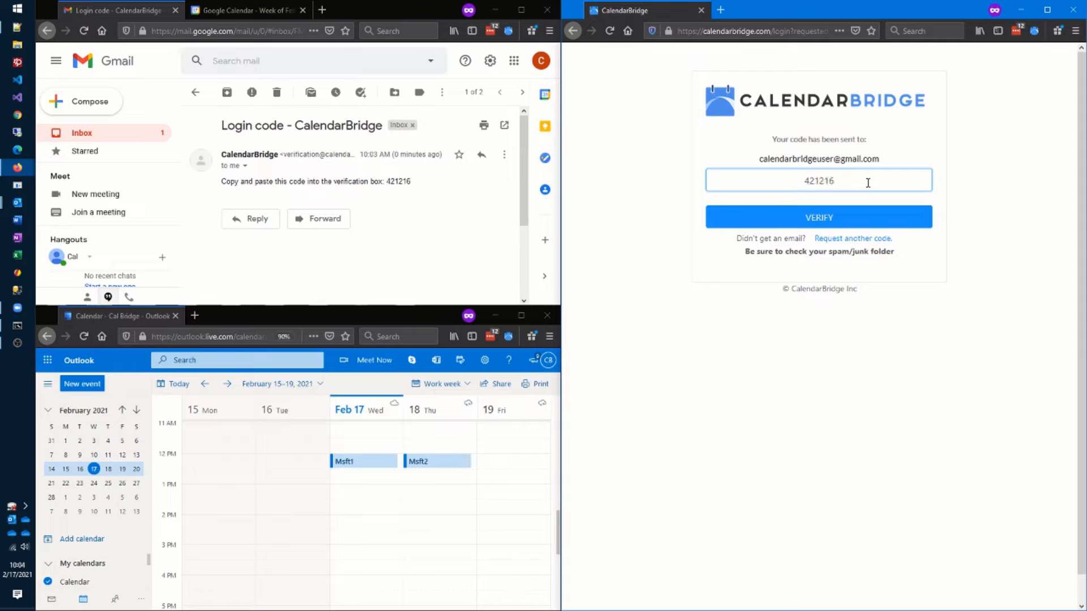
pyautogui.click(840, 217)
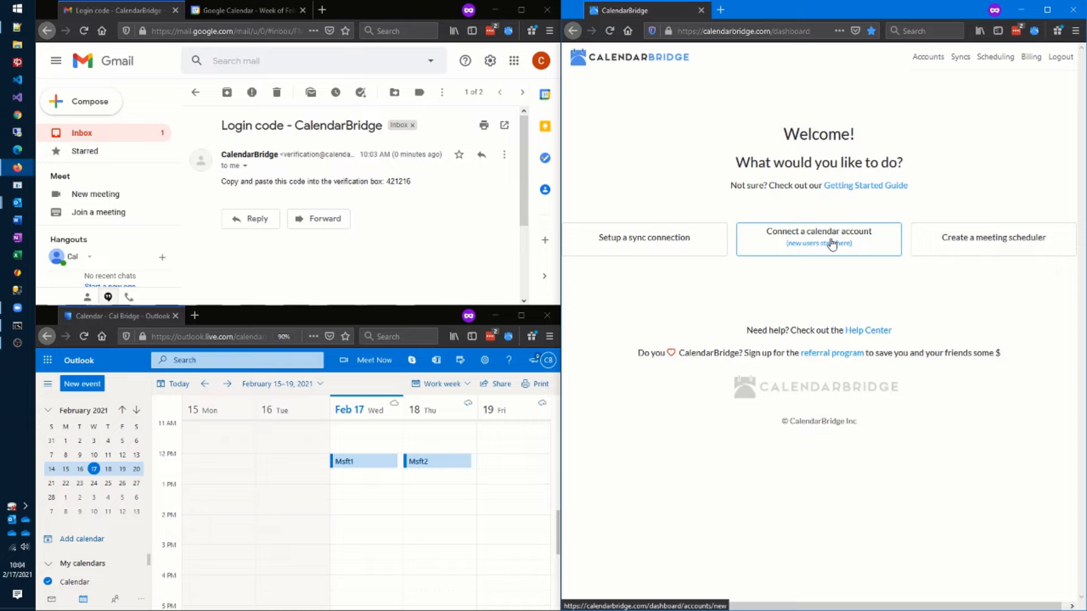
# - Connect the signed-in Google account to CalendarBridge, allowing access, then choose to add another account
pyautogui.click(831, 244)
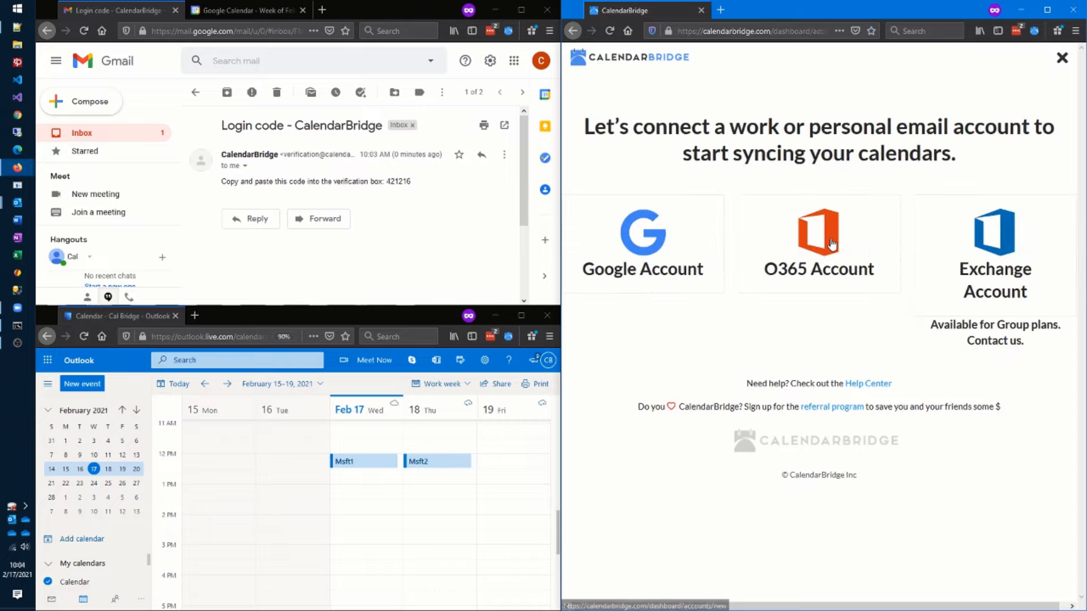
pyautogui.click(642, 238)
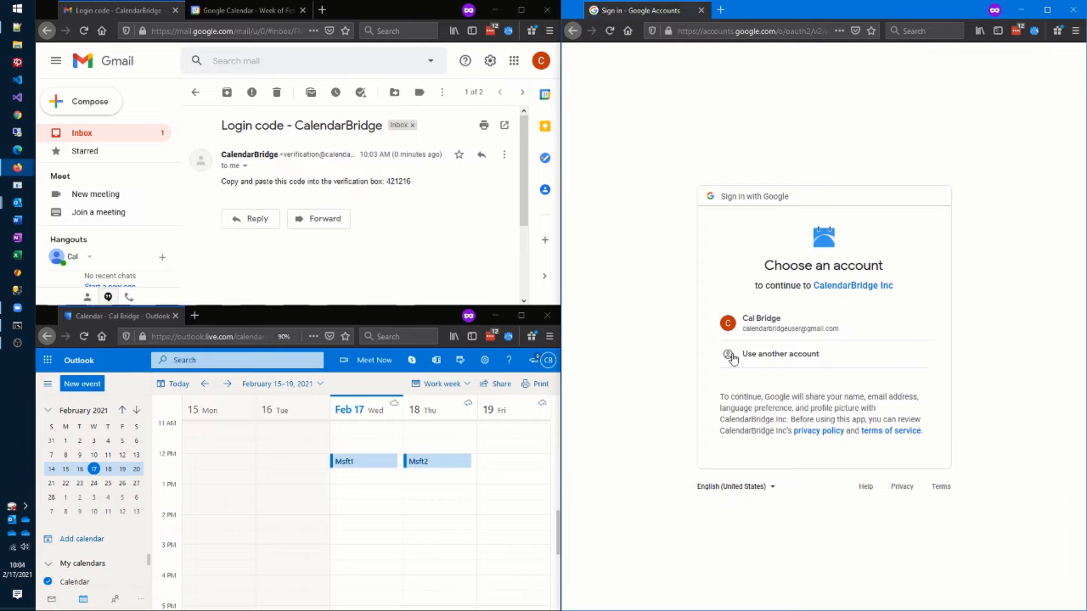
pyautogui.click(777, 327)
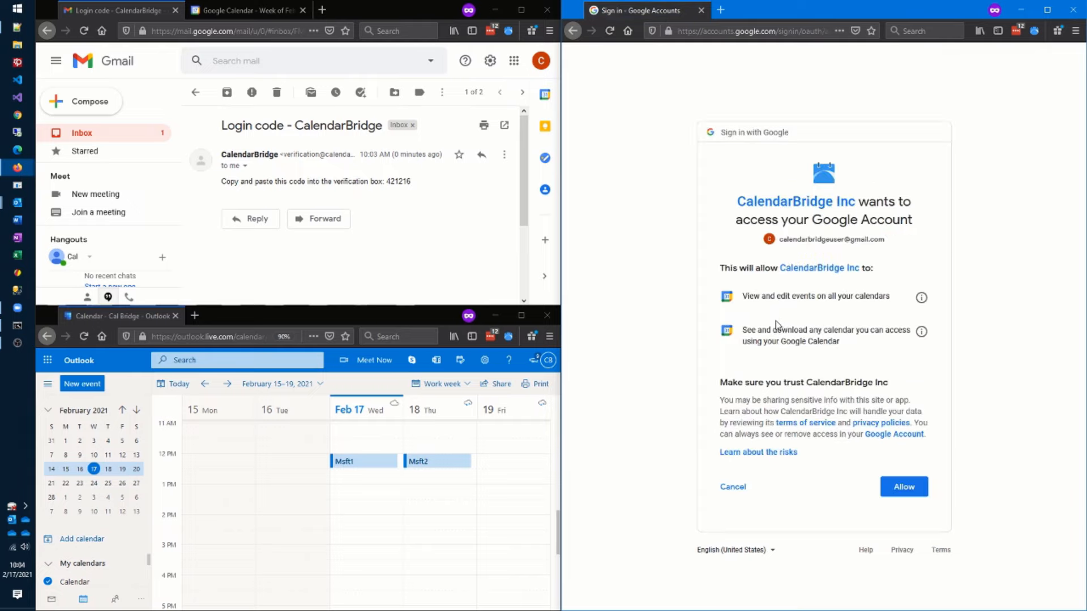
pyautogui.click(909, 487)
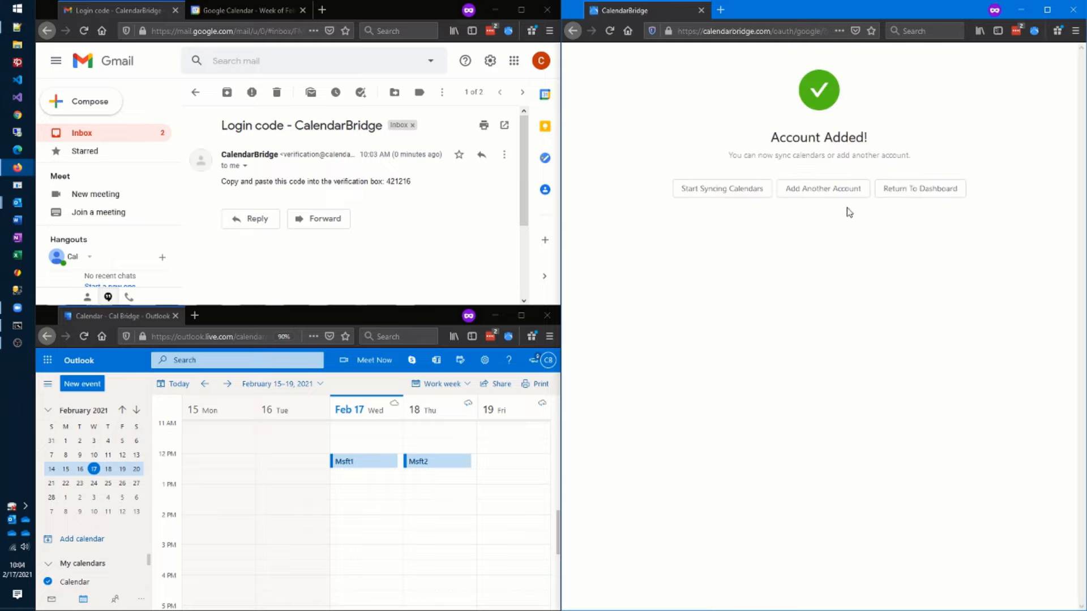
pyautogui.click(841, 198)
# - Connect the Outlook.com account as O365 using its e-mail and password, then start a new calendar sync
pyautogui.click(848, 256)
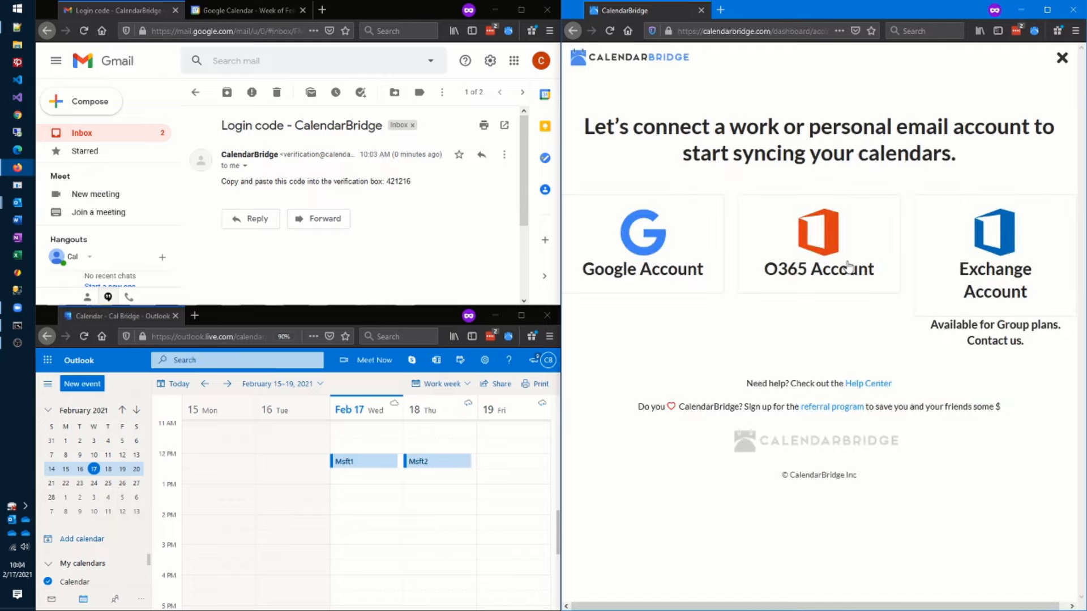
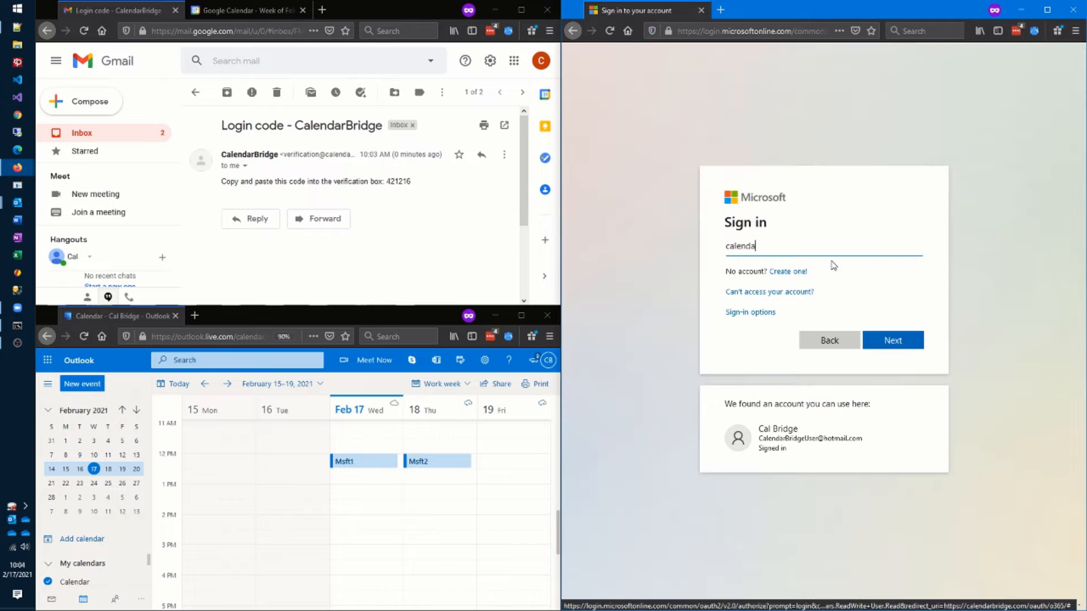
pyautogui.click(897, 346)
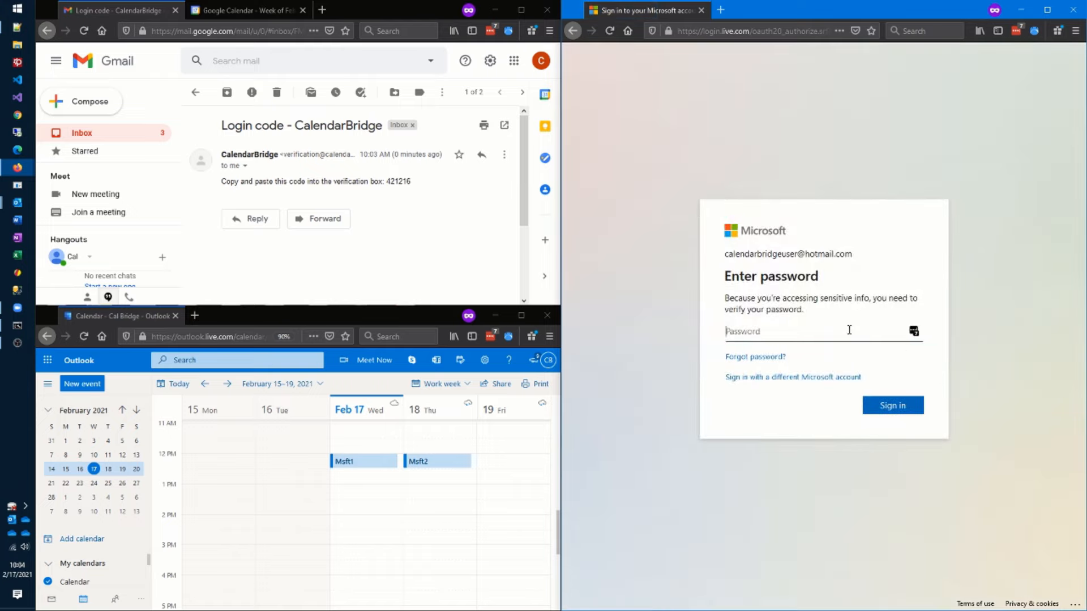
pyautogui.write('********')
pyautogui.click(889, 414)
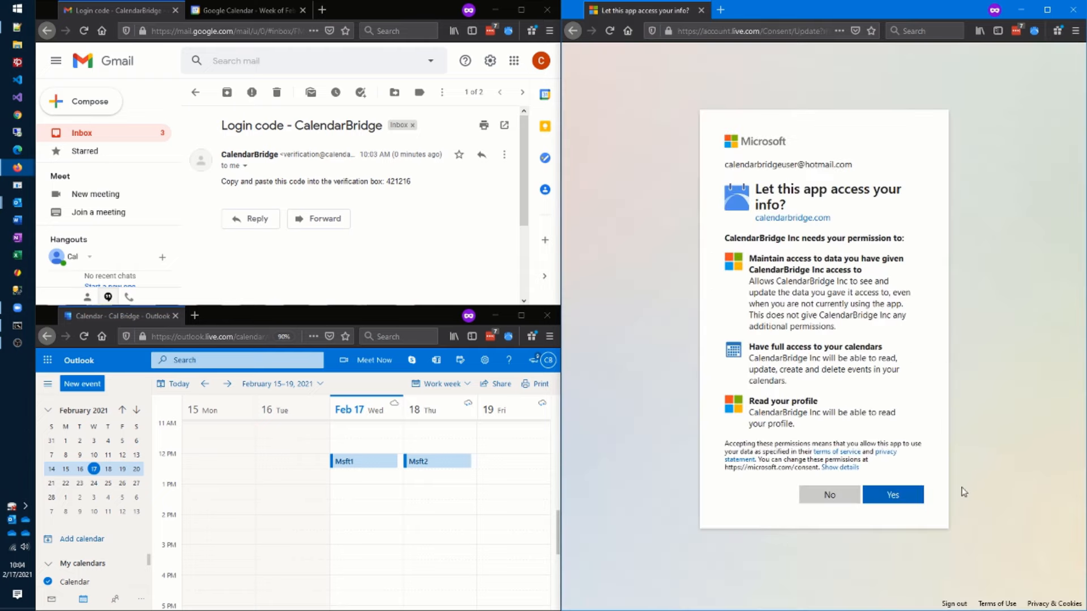
pyautogui.click(918, 499)
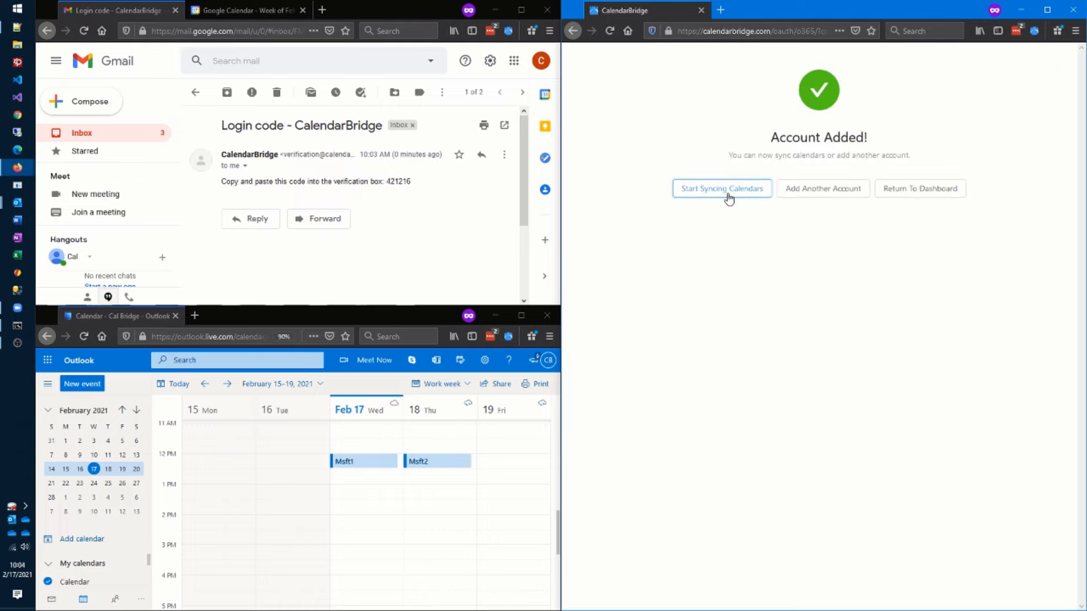
pyautogui.click(729, 198)
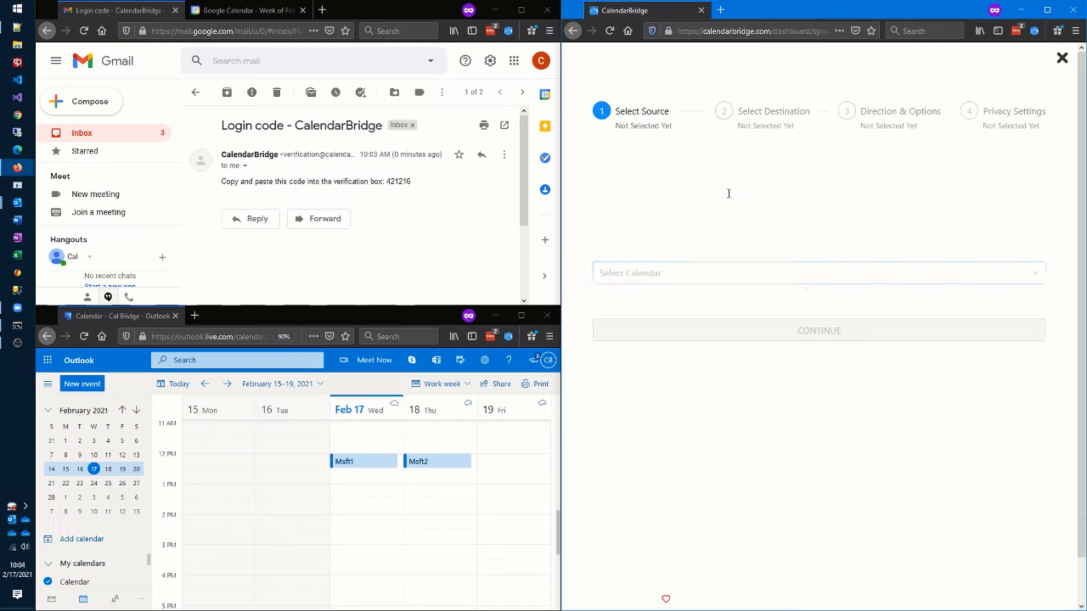
# - Choose the Hotmail Calendar as sync source and the Gmail calendar as destination
pyautogui.click(1031, 277)
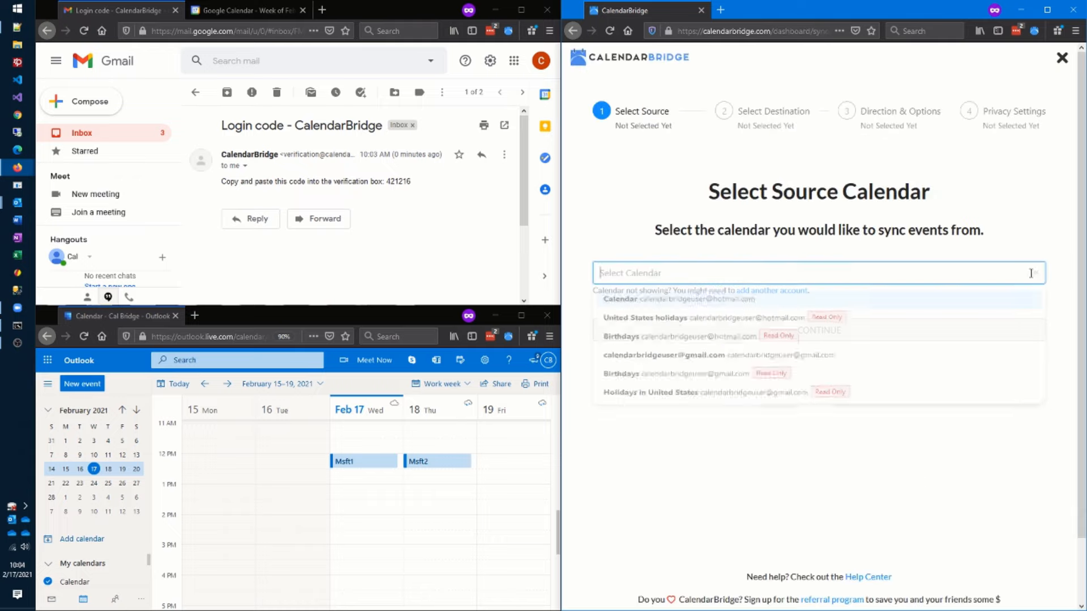
pyautogui.click(702, 307)
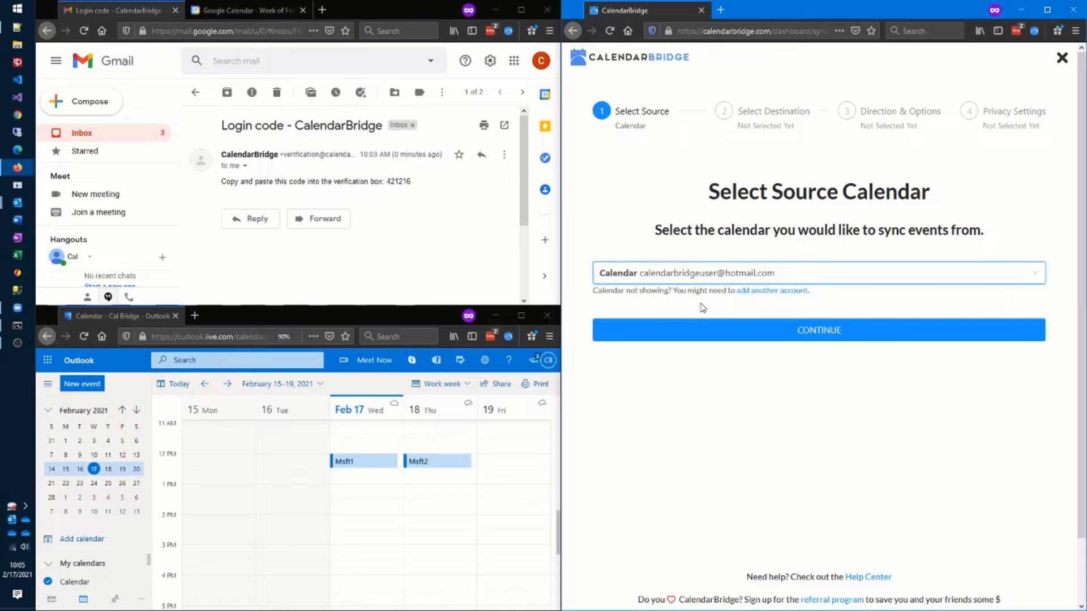
pyautogui.click(823, 334)
pyautogui.click(821, 274)
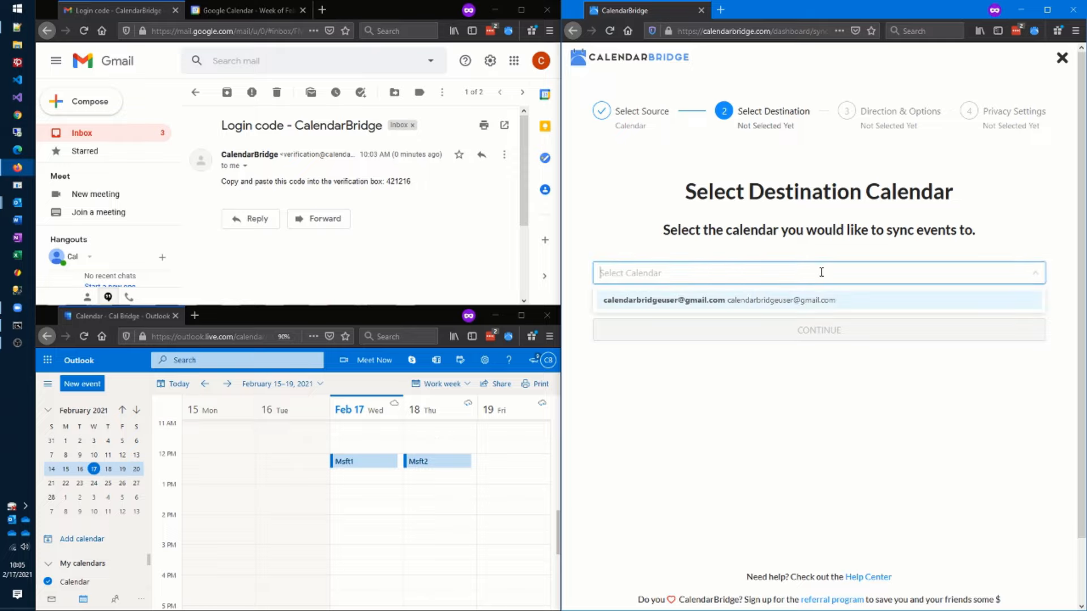
pyautogui.click(818, 304)
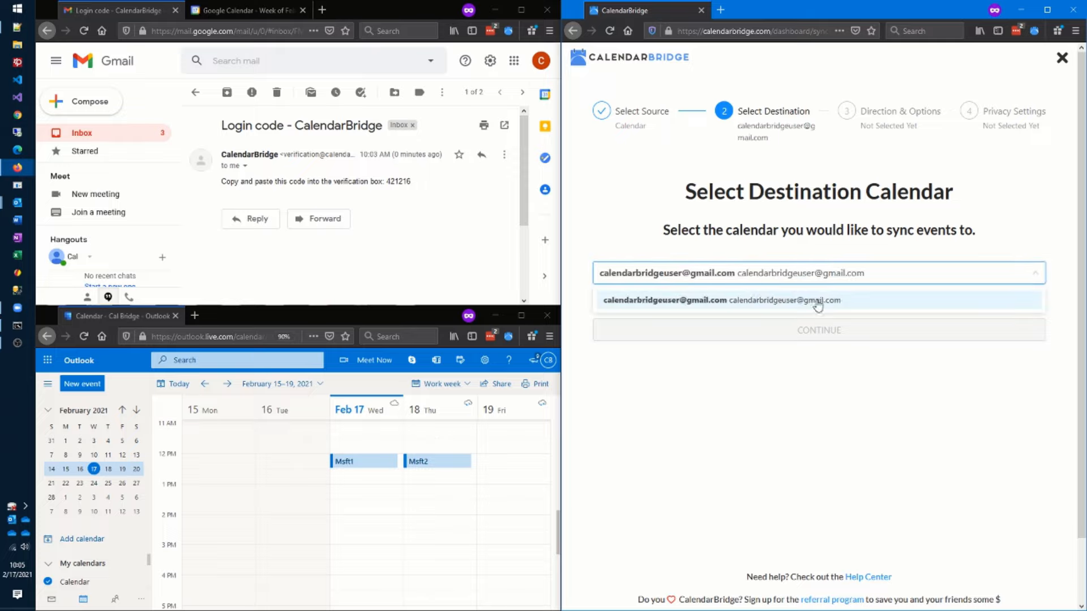
# - Sync in Both Directions, with orange copy colours for both the Hotmail and Gmail calendars
pyautogui.click(766, 168)
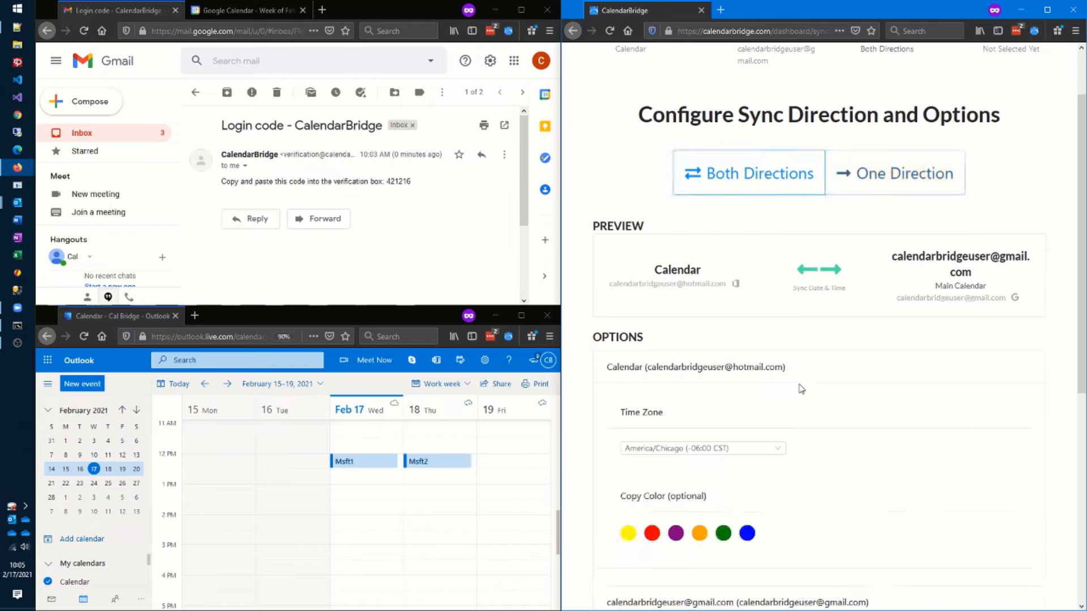
pyautogui.scroll(-5, 793, 380)
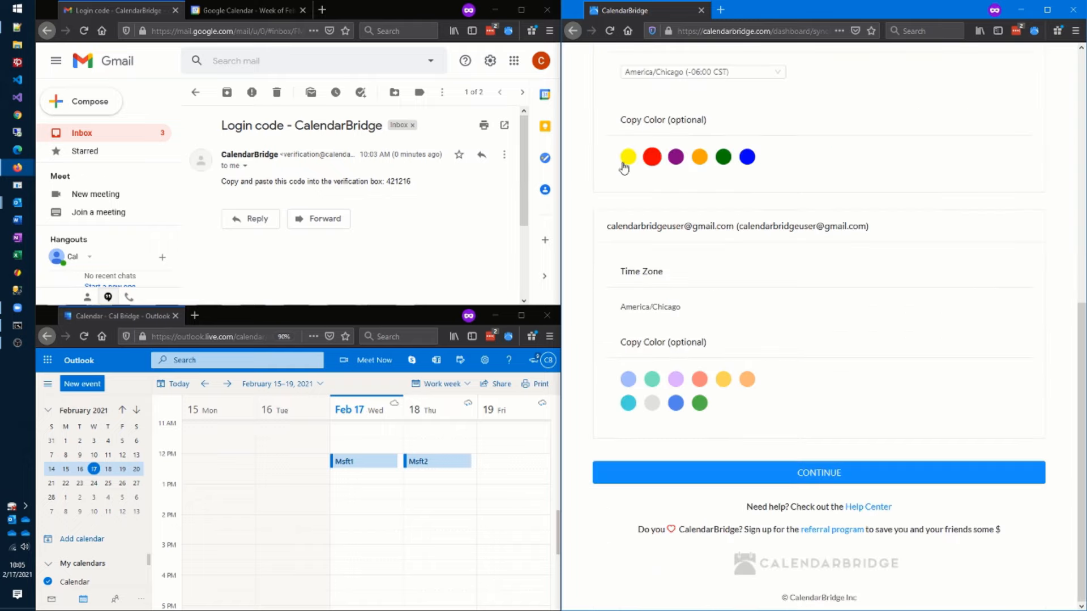
pyautogui.click(699, 157)
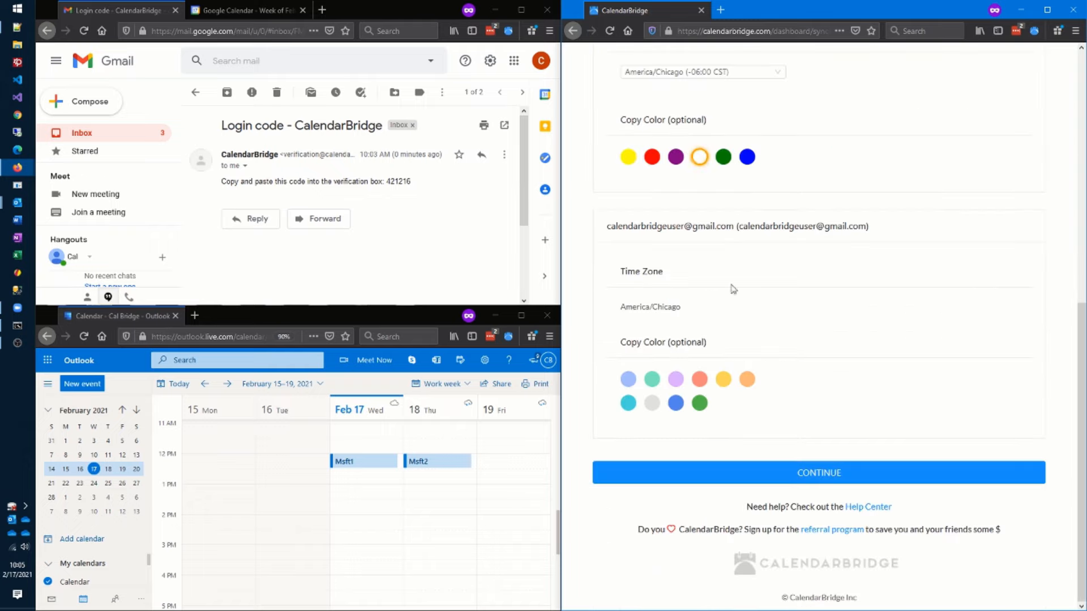
pyautogui.click(747, 379)
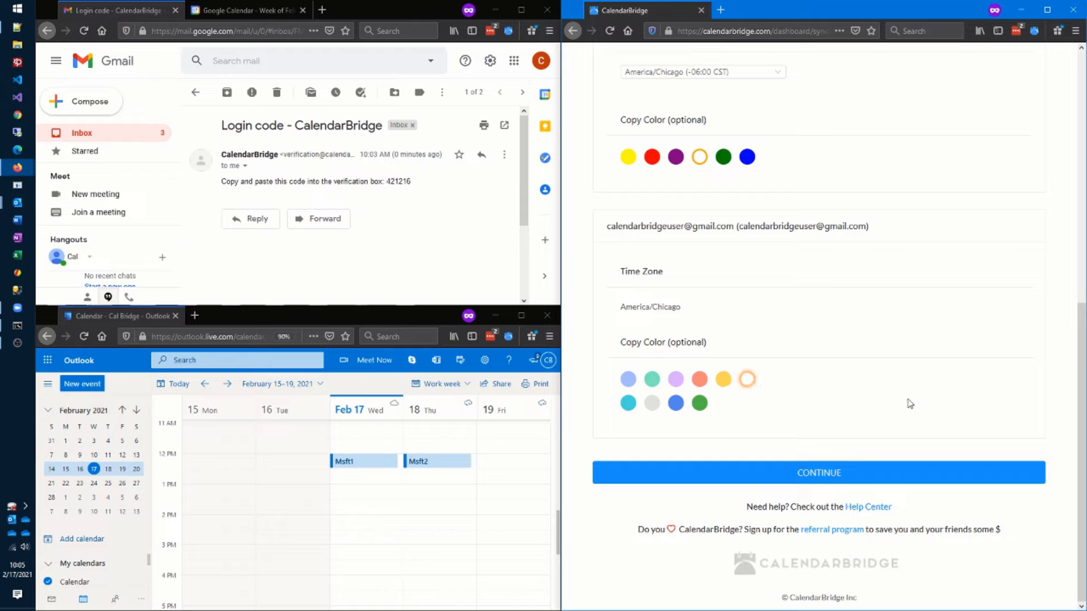
pyautogui.click(895, 475)
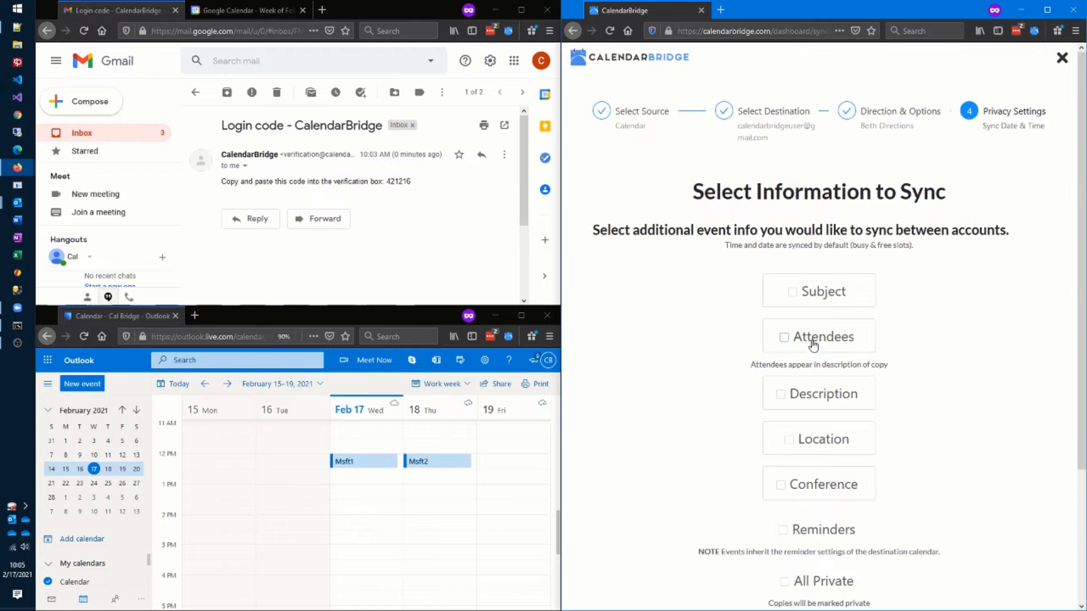
# - Include subject, attendees, description, location, conference and reminders in synced copies
pyautogui.scroll(-2, 906, 345)
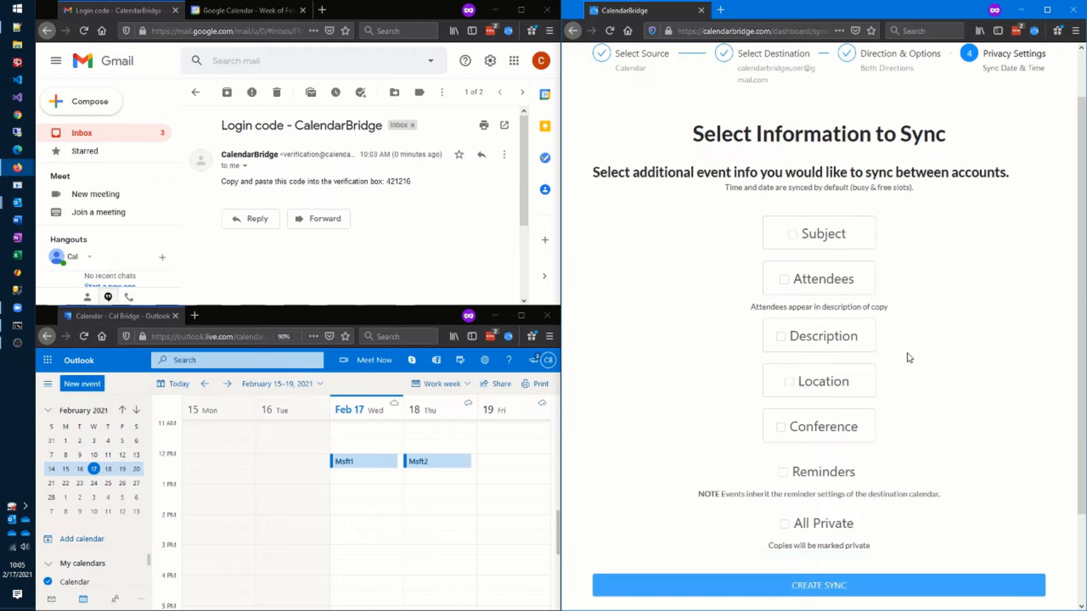
pyautogui.click(792, 235)
pyautogui.click(784, 280)
pyautogui.click(781, 336)
pyautogui.click(787, 393)
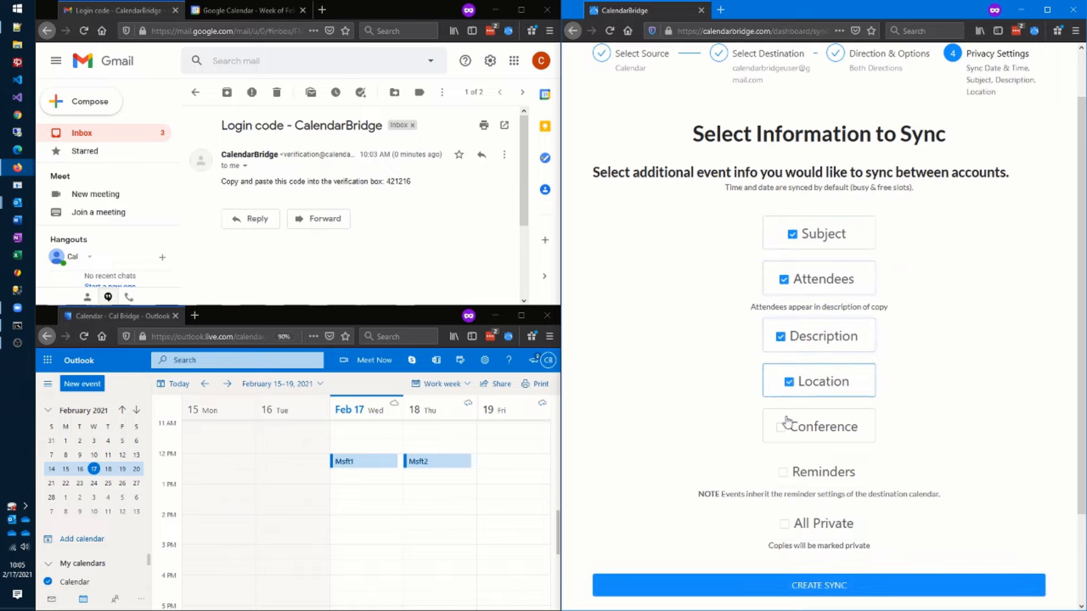
pyautogui.click(781, 431)
pyautogui.click(783, 473)
# - Create the two-way sync and finish on the Syncs dashboard
pyautogui.scroll(-3, 955, 433)
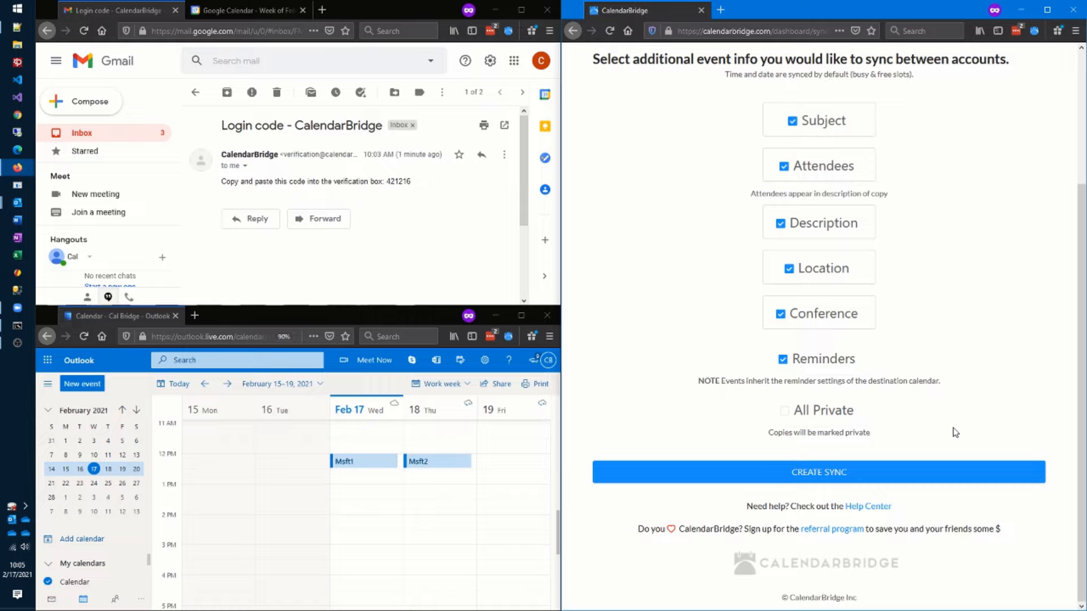
pyautogui.click(871, 482)
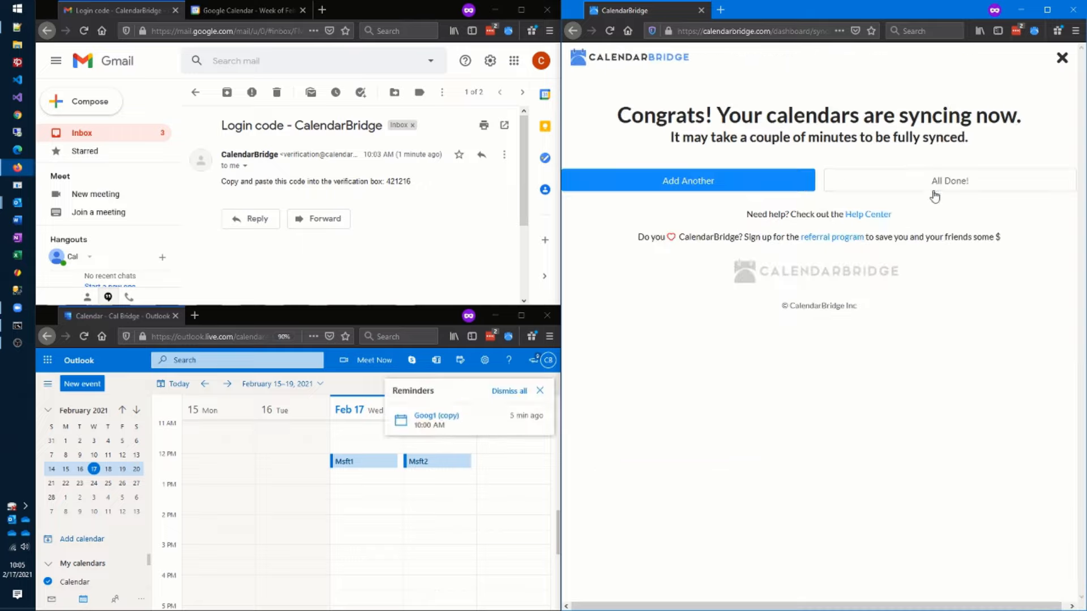
pyautogui.click(938, 182)
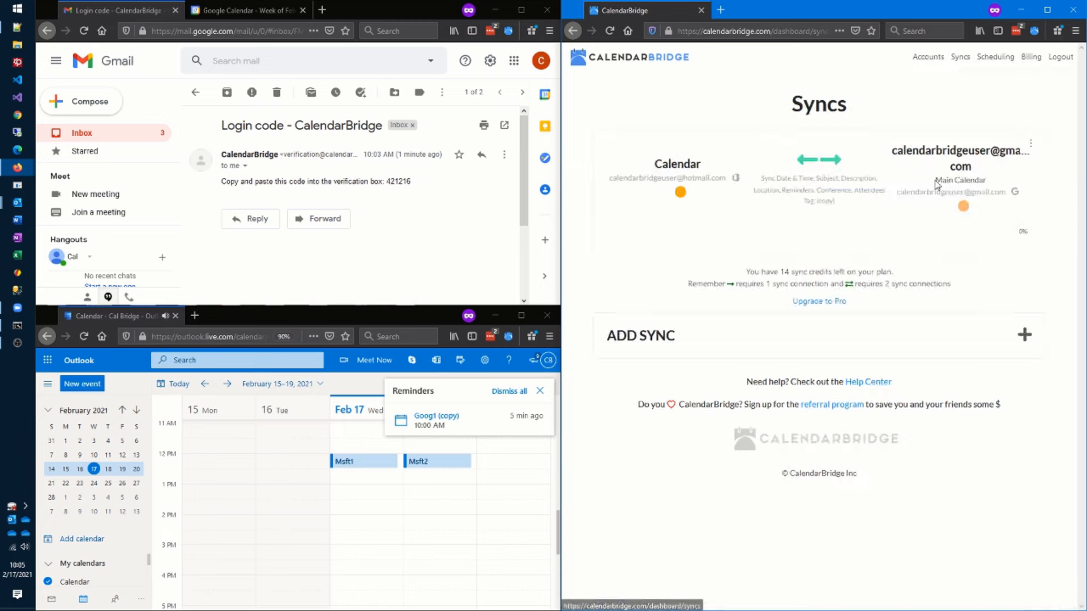
# - Switch to the Google Calendar week showing the copied Msft1 and Msft2 events
pyautogui.click(251, 15)
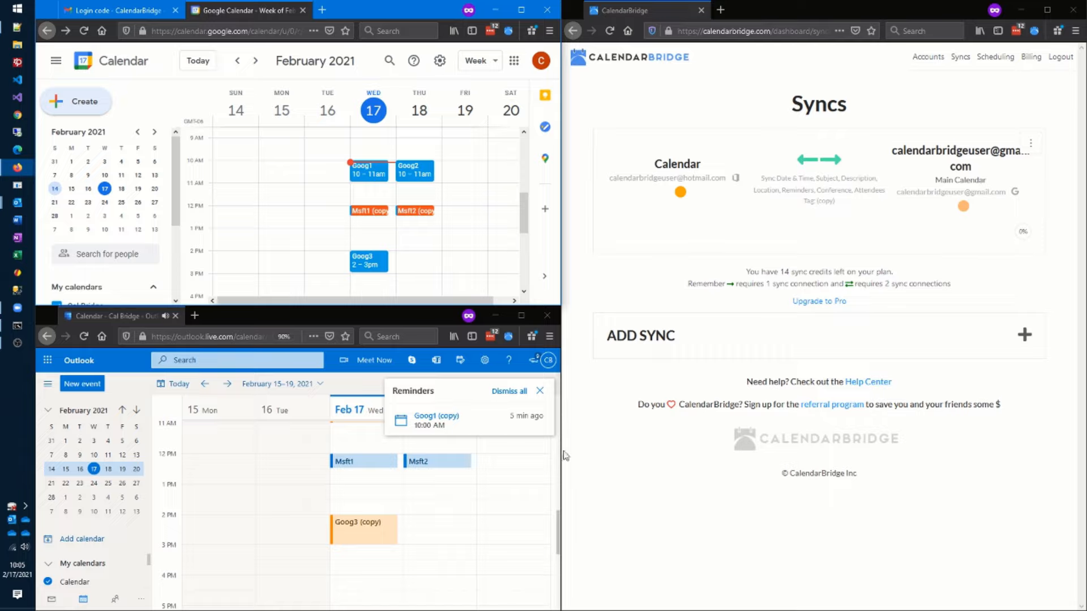
# - Add a Goog4 event Thursday 2–3 pm in Google Calendar, then start a Wednesday 3:30 PM Outlook event
pyautogui.click(420, 260)
pyautogui.write('G')
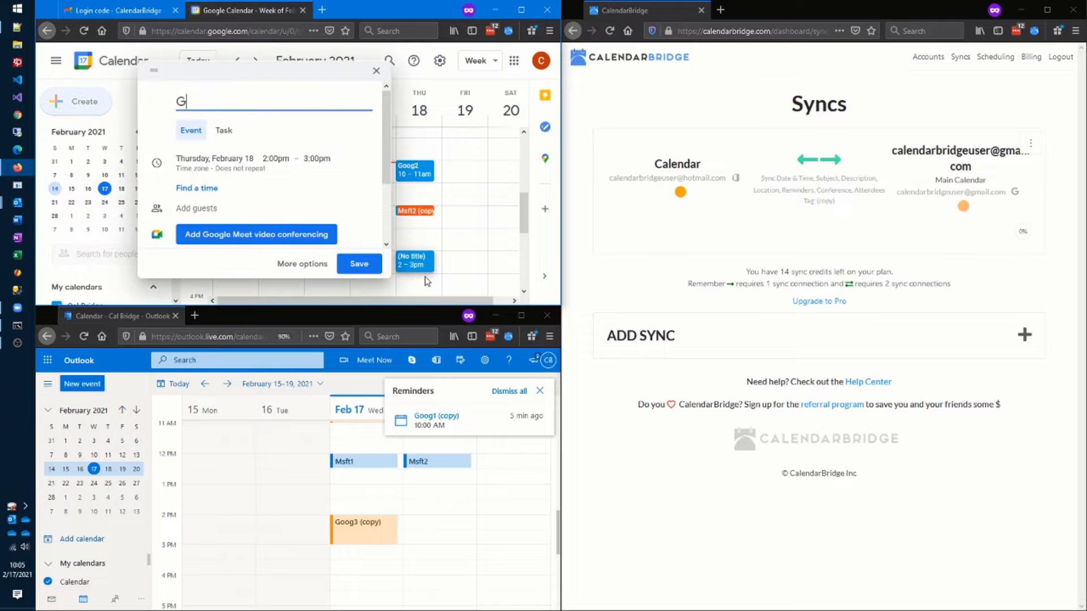
pyautogui.write('oog4')
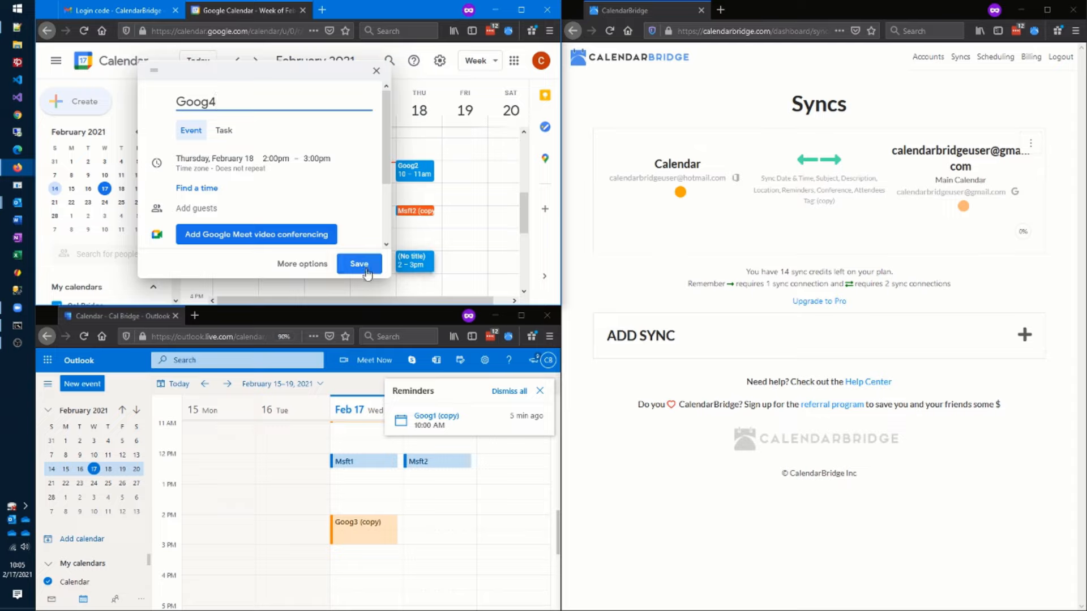
pyautogui.click(360, 265)
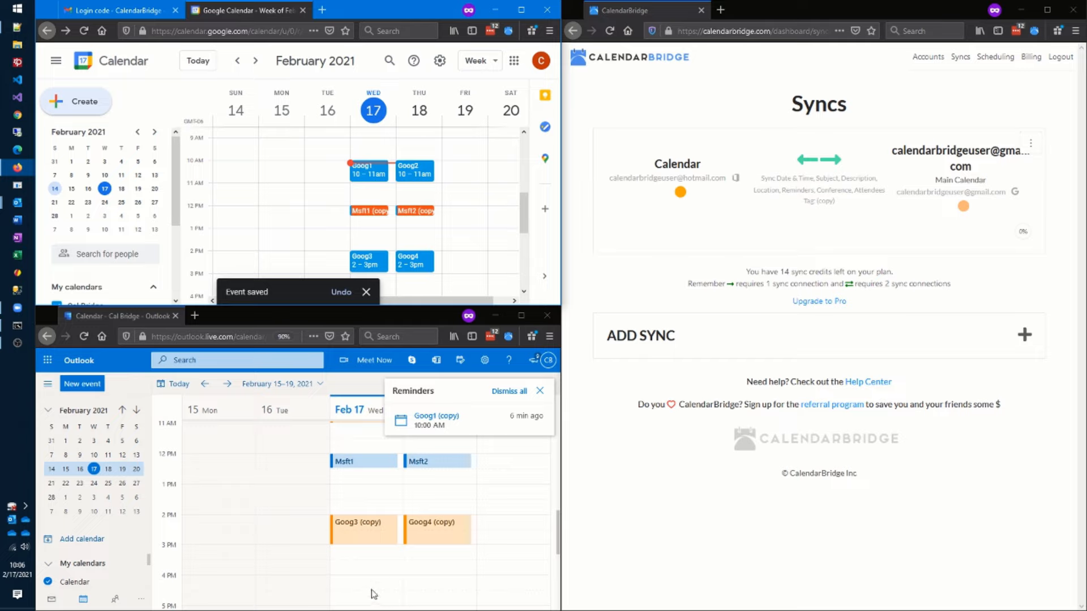
pyautogui.click(354, 569)
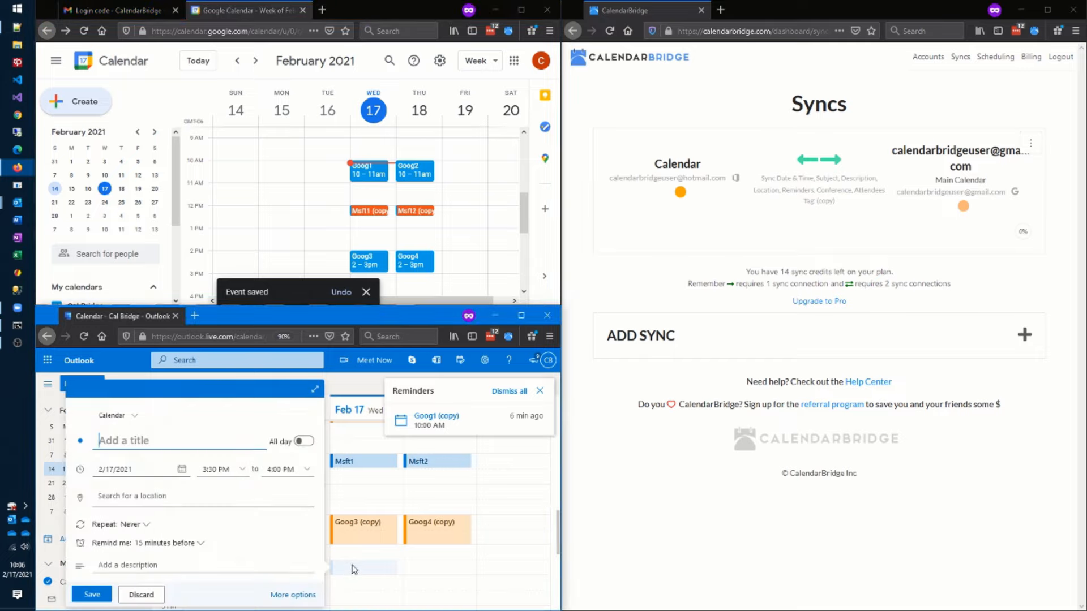
# - Save the msft3 Outlook event, refresh Google Calendar to find its copy, and open msft3's details
pyautogui.write('msft3')
pyautogui.click(92, 594)
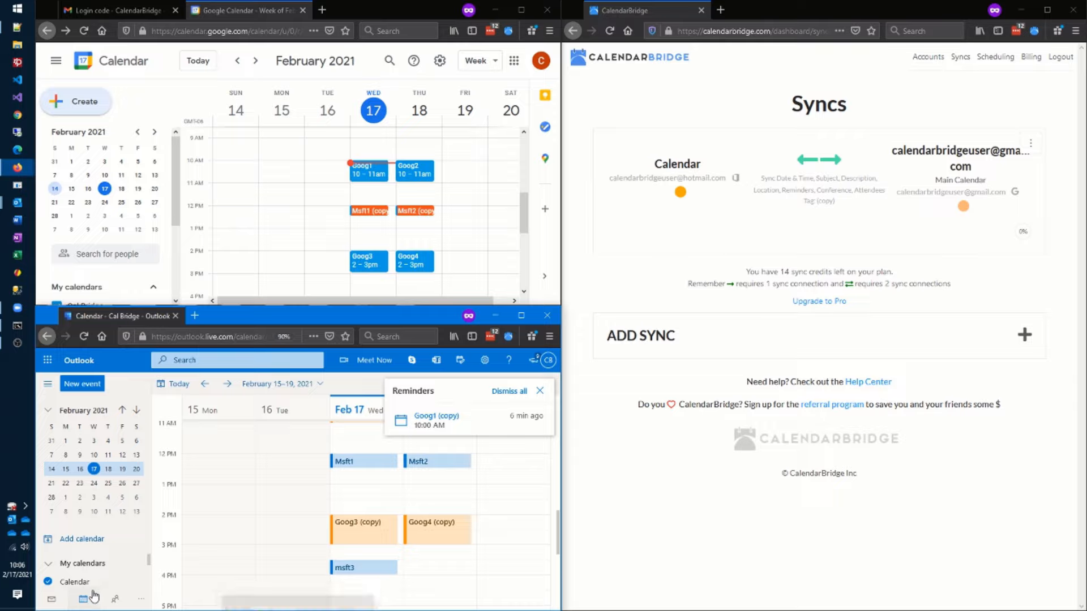
pyautogui.scroll(-2, 306, 232)
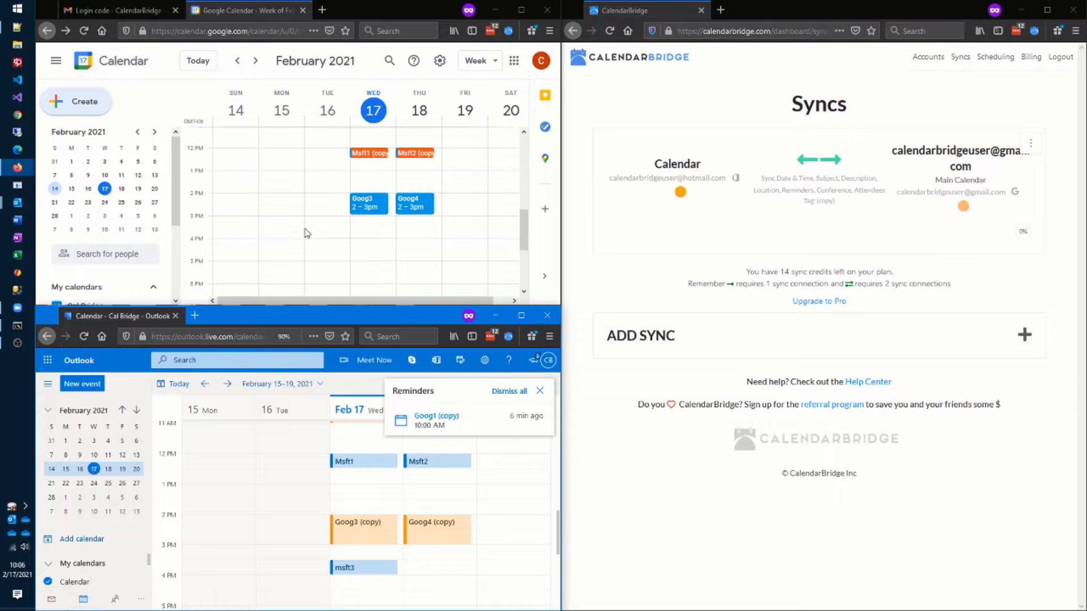
pyautogui.click(83, 31)
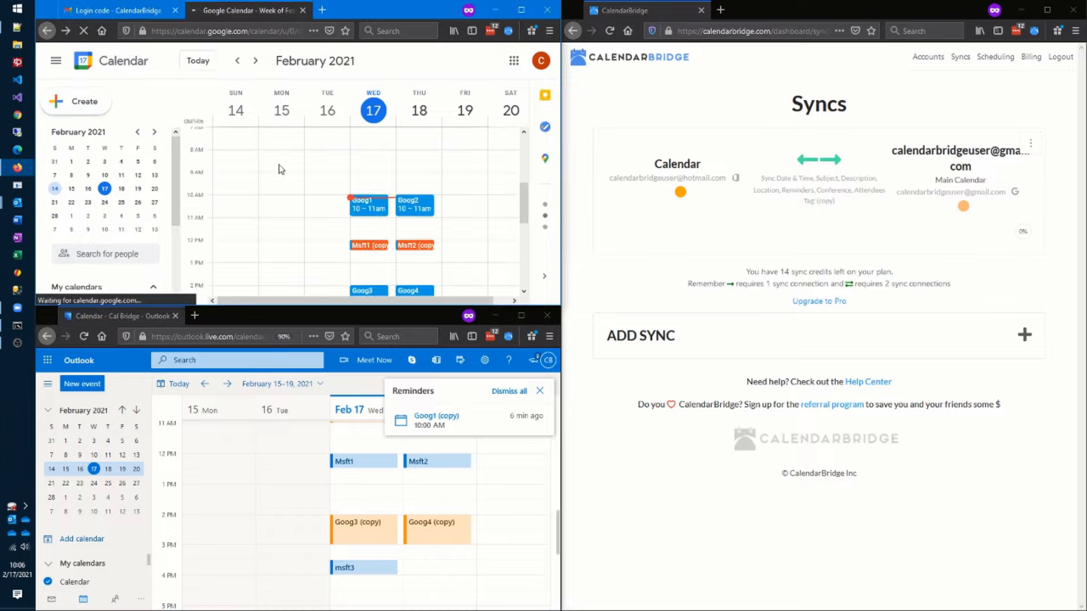
pyautogui.scroll(-5, 281, 169)
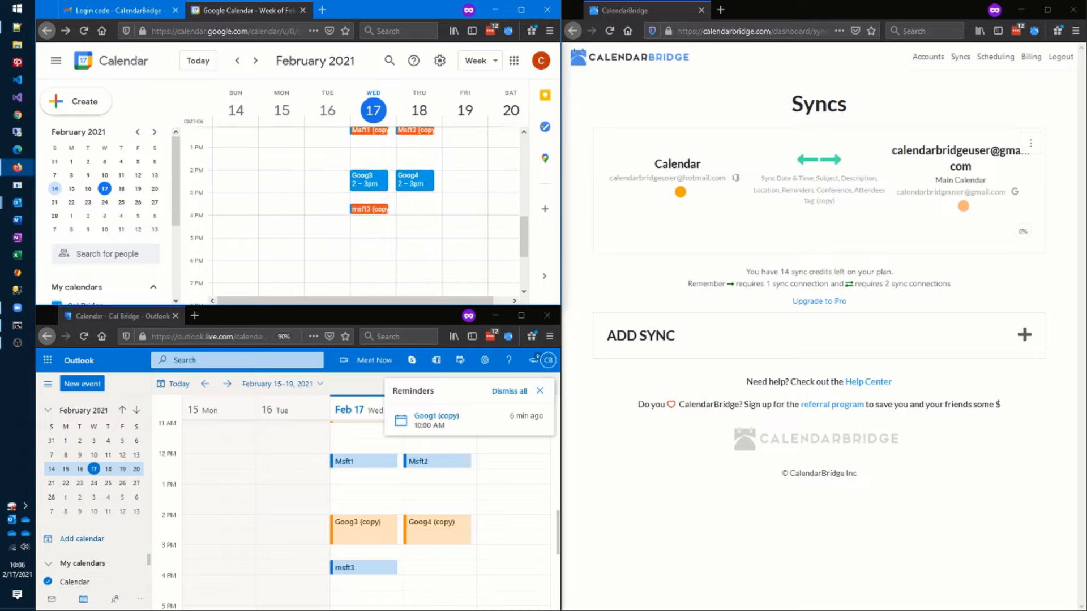
pyautogui.click(369, 568)
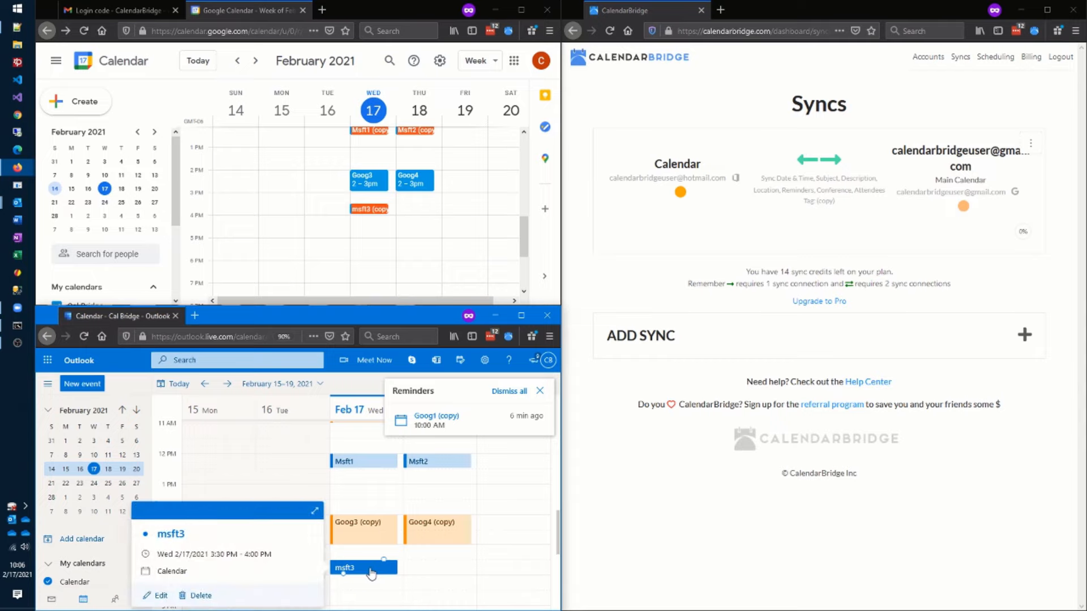
# - Delete the msft3 event from Outlook.com and refresh Google Calendar to check its copy disappears
pyautogui.press('Delete')
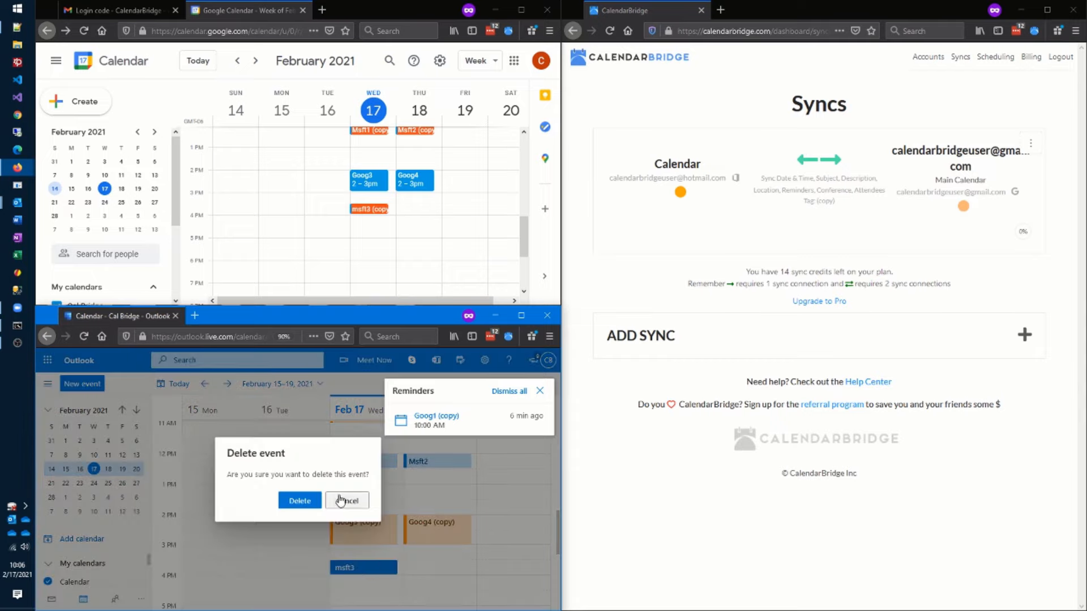
pyautogui.click(298, 499)
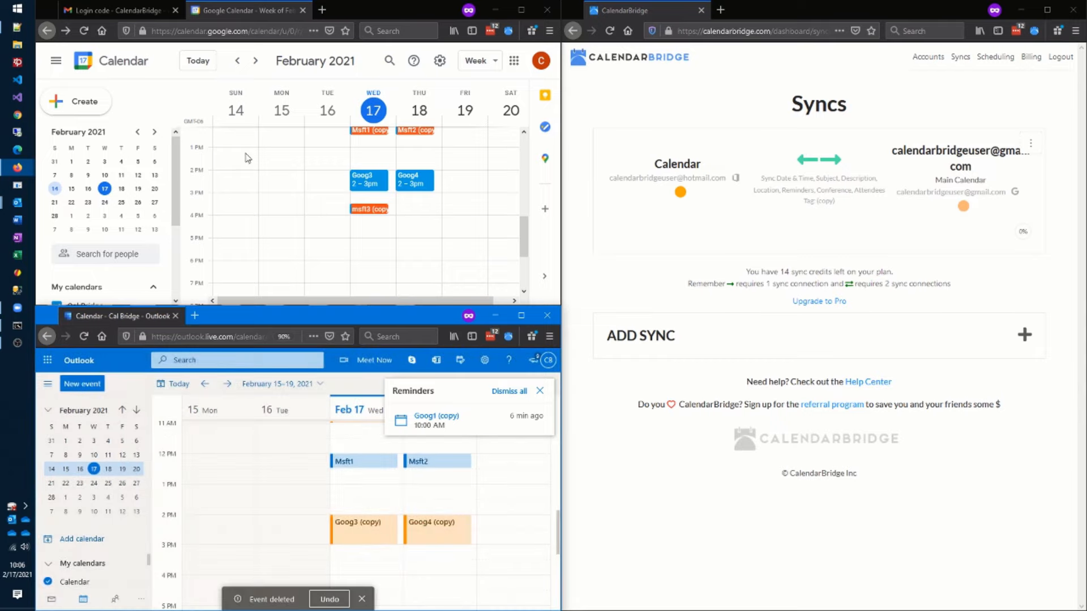
pyautogui.click(85, 30)
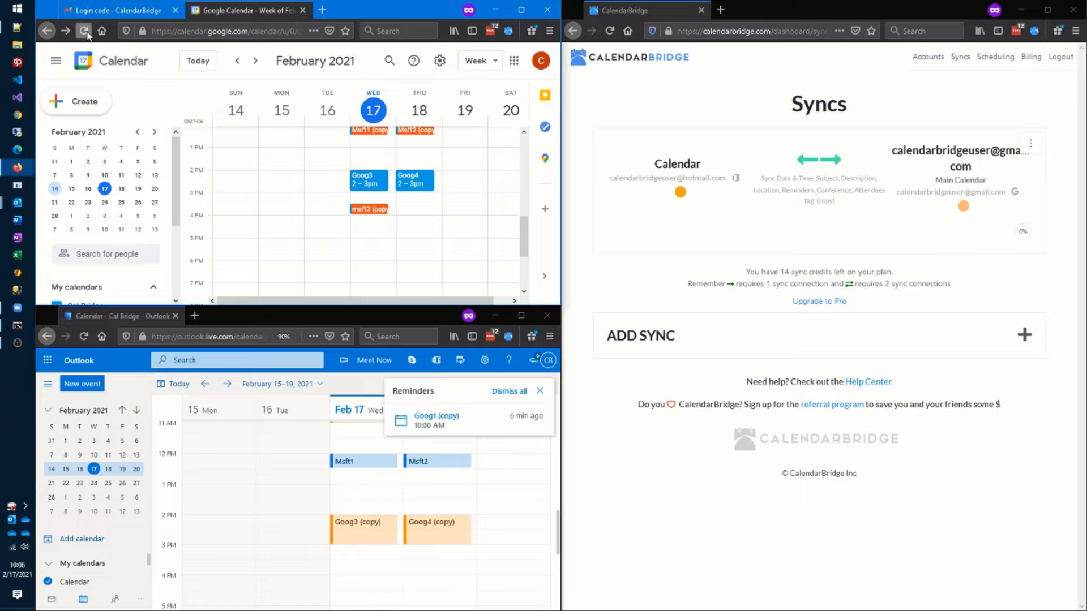
# - Refresh Google Calendar again and delete the Goog3 event there
pyautogui.click(84, 30)
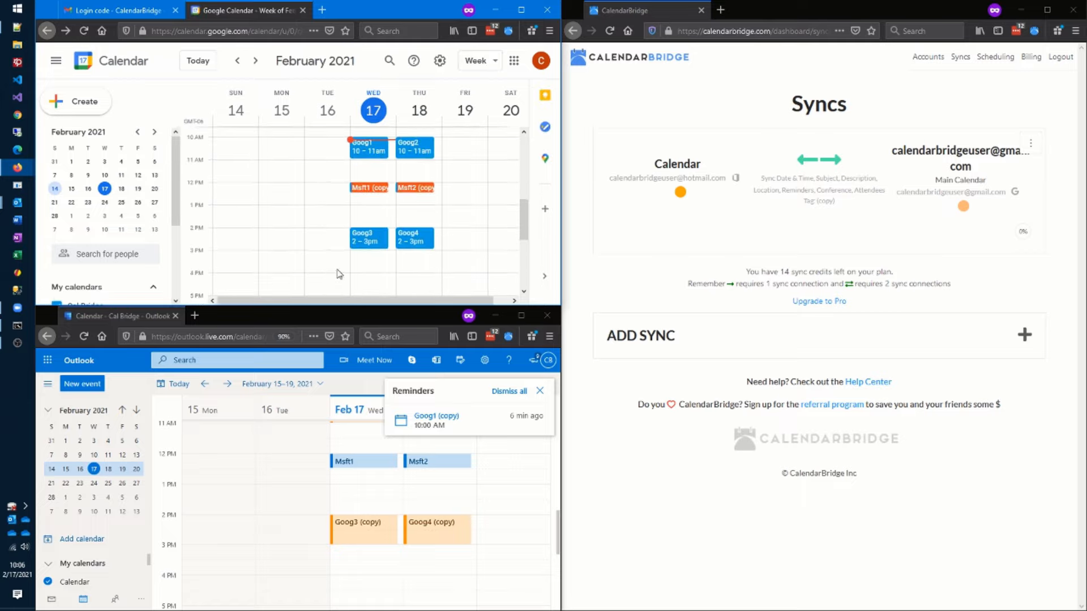
pyautogui.click(361, 241)
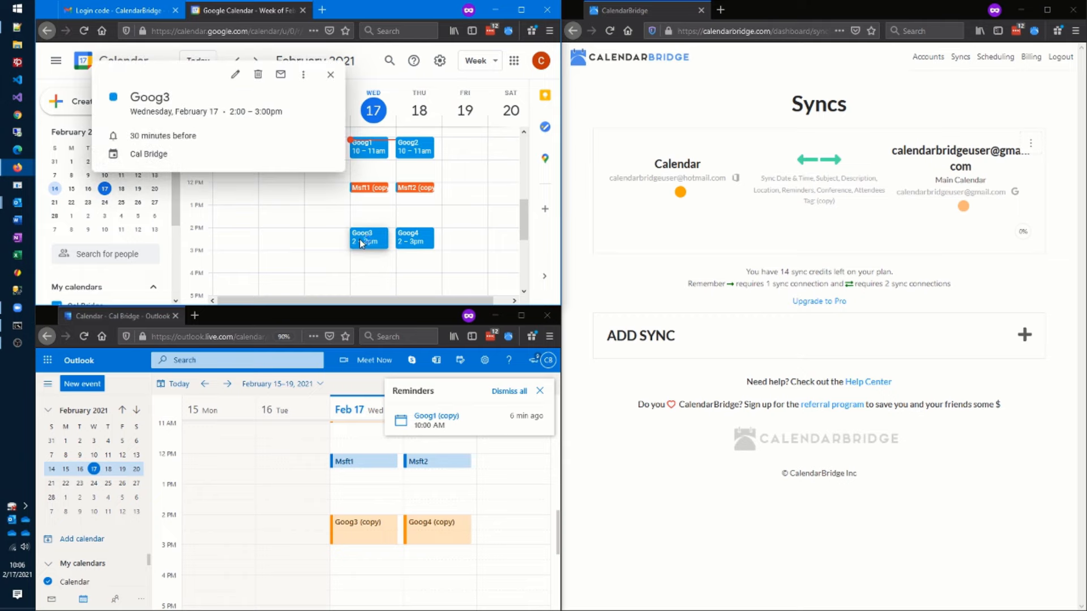
pyautogui.click(258, 77)
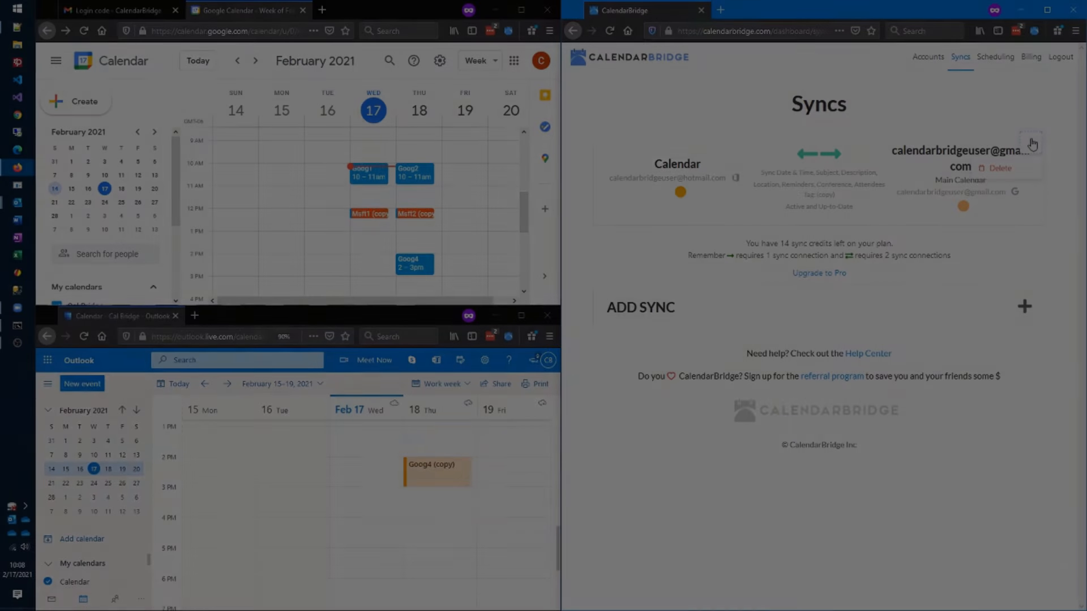
# - Delete the existing two-way sync between the Outlook.com and Gmail calendars in CalendarBridge
pyautogui.click(1031, 143)
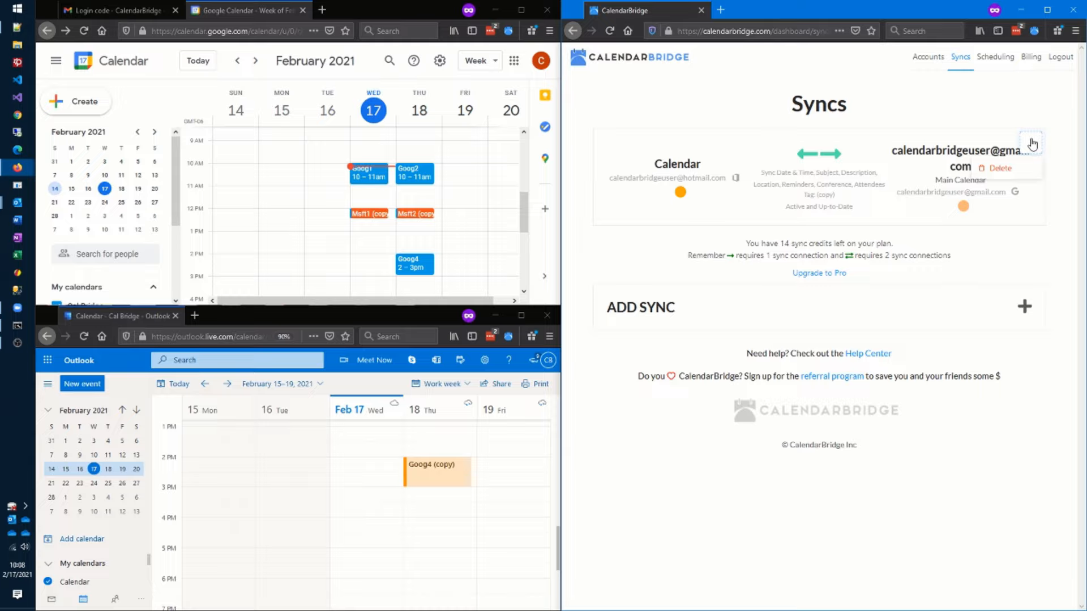
pyautogui.click(1009, 177)
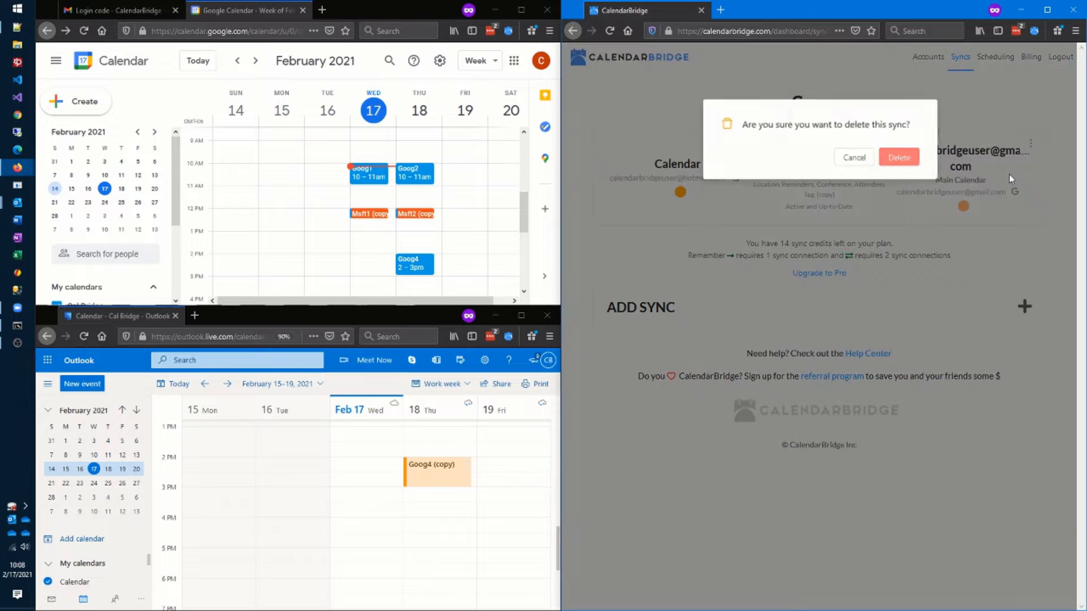
pyautogui.click(900, 159)
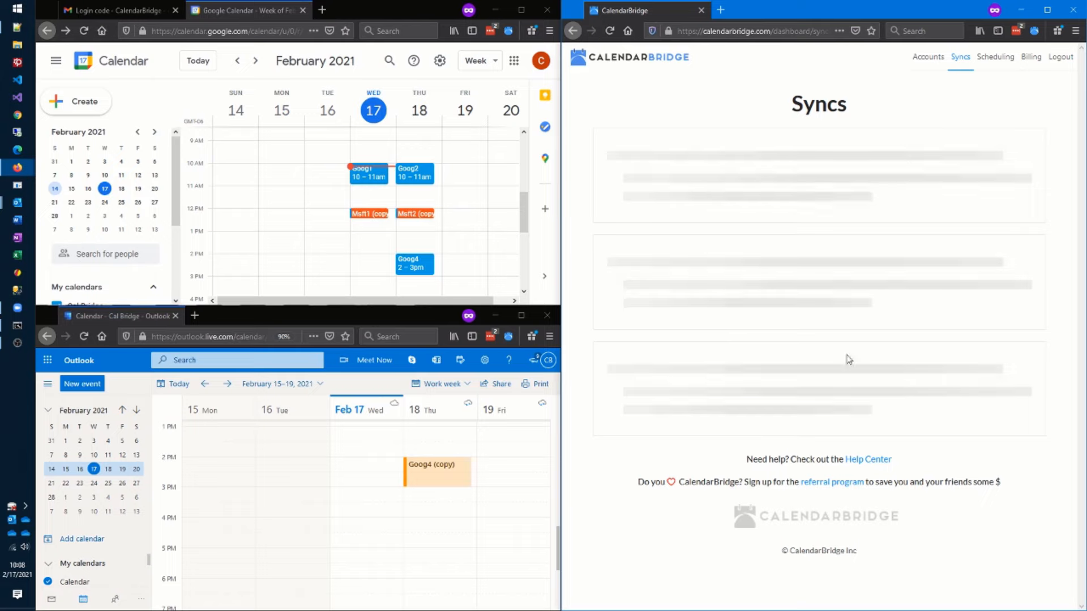
pyautogui.scroll(2, 465, 518)
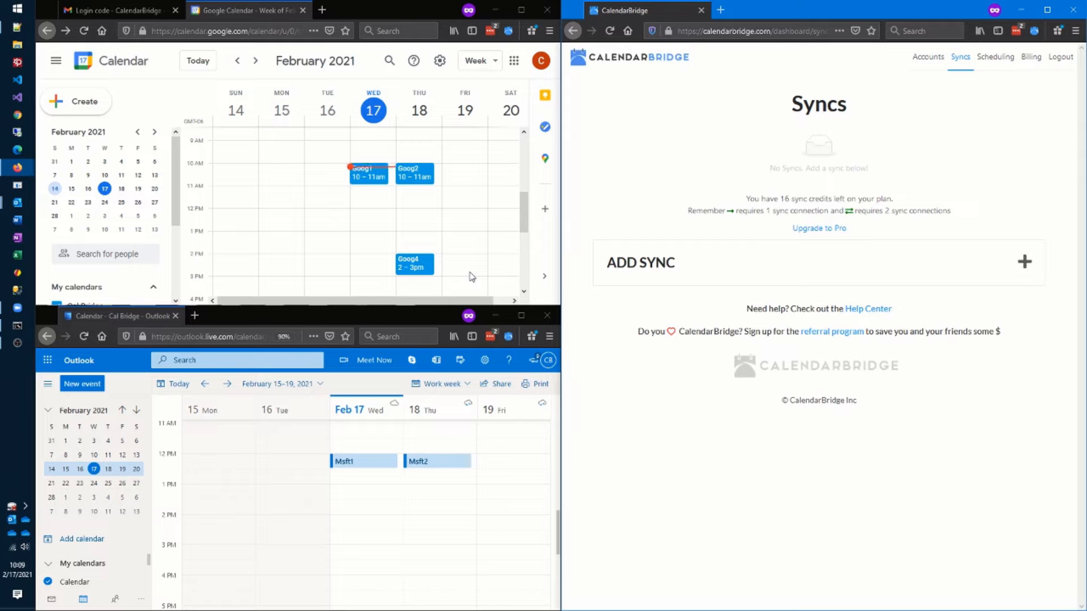
# - Add a new sync from the Gmail calendar into the Outlook.com Calendar
pyautogui.click(1024, 264)
pyautogui.click(939, 273)
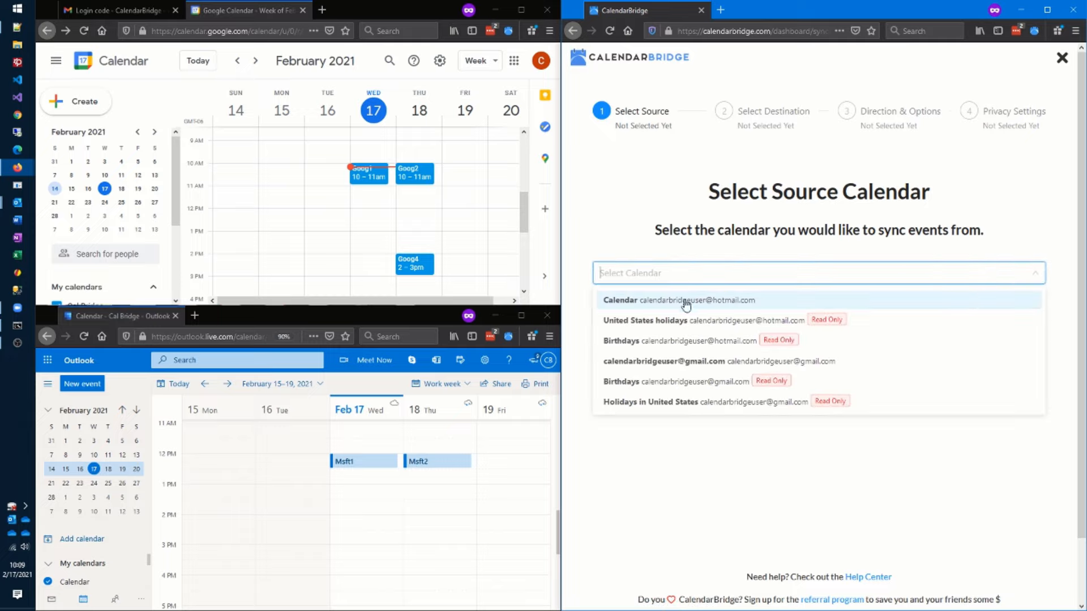
pyautogui.click(694, 361)
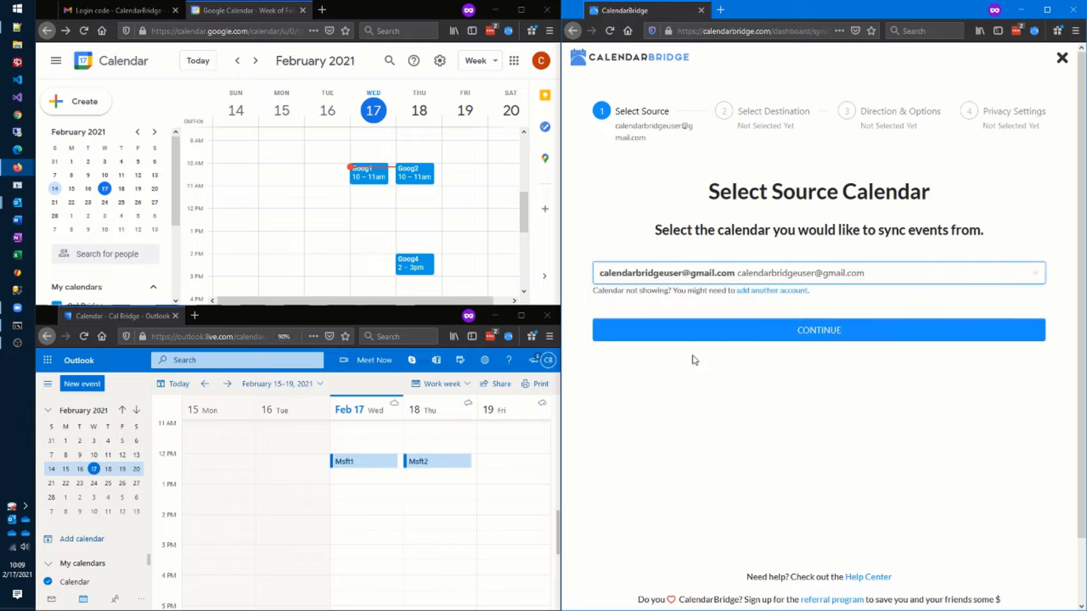
pyautogui.click(781, 333)
pyautogui.click(734, 277)
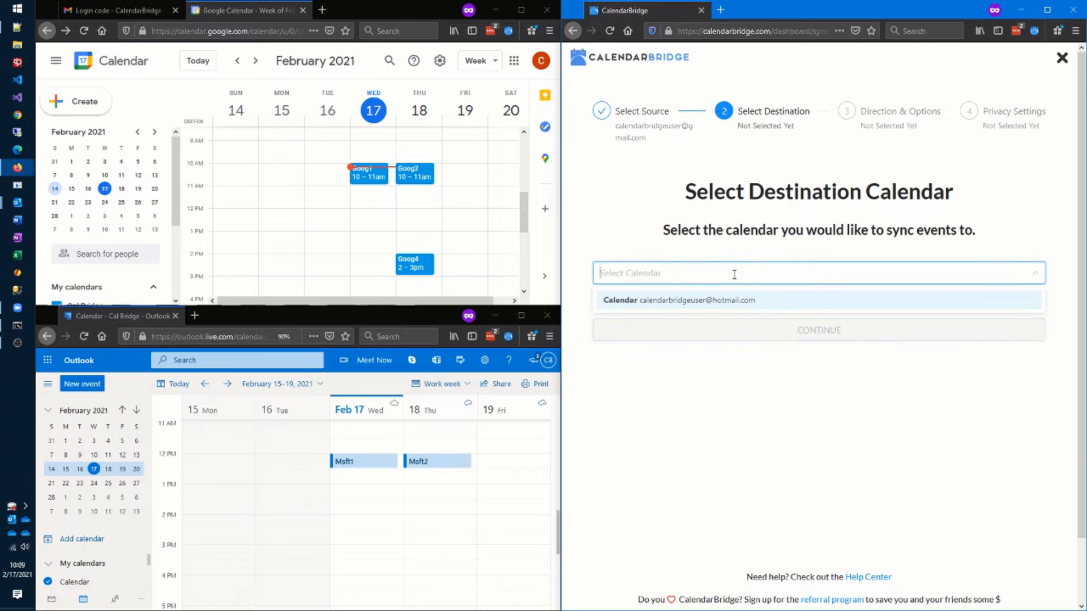
pyautogui.click(734, 306)
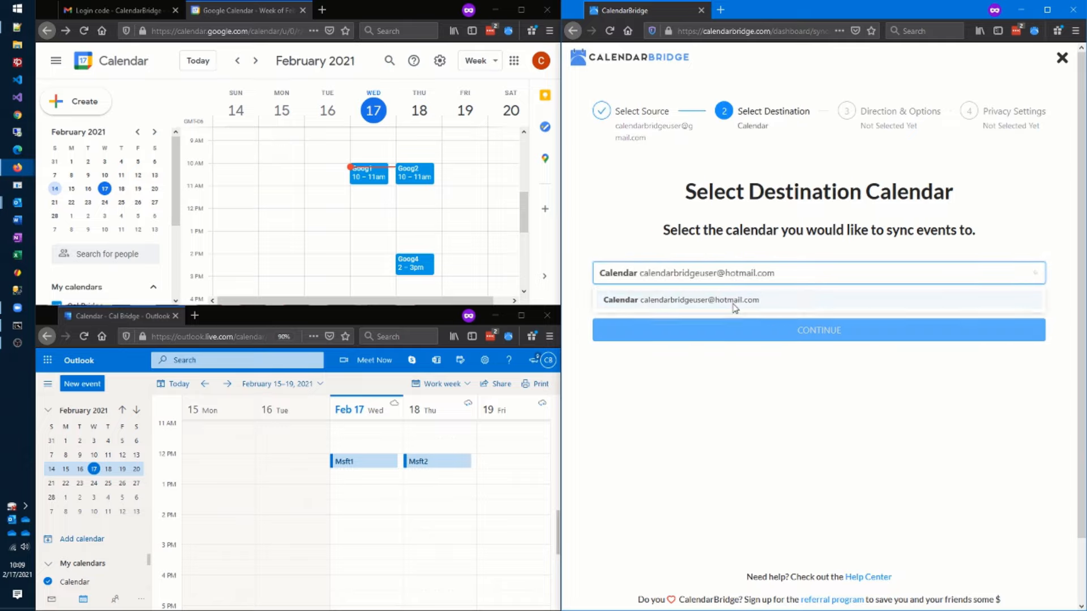
# - Make the copied events green and create the one-way, busy-only sync
pyautogui.click(781, 335)
pyautogui.scroll(-3, 737, 461)
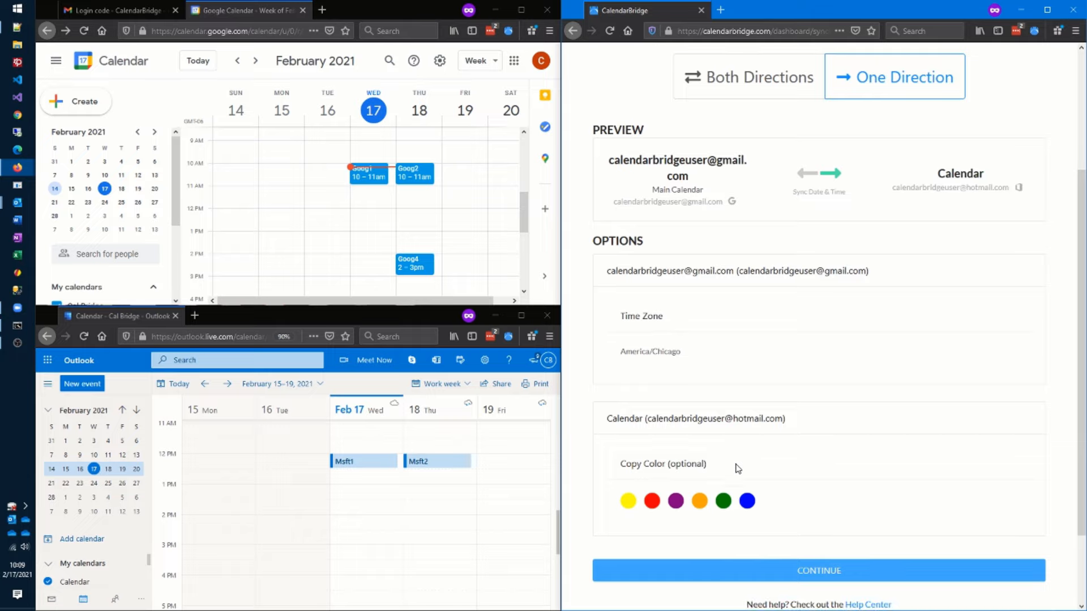
pyautogui.click(723, 501)
pyautogui.click(900, 572)
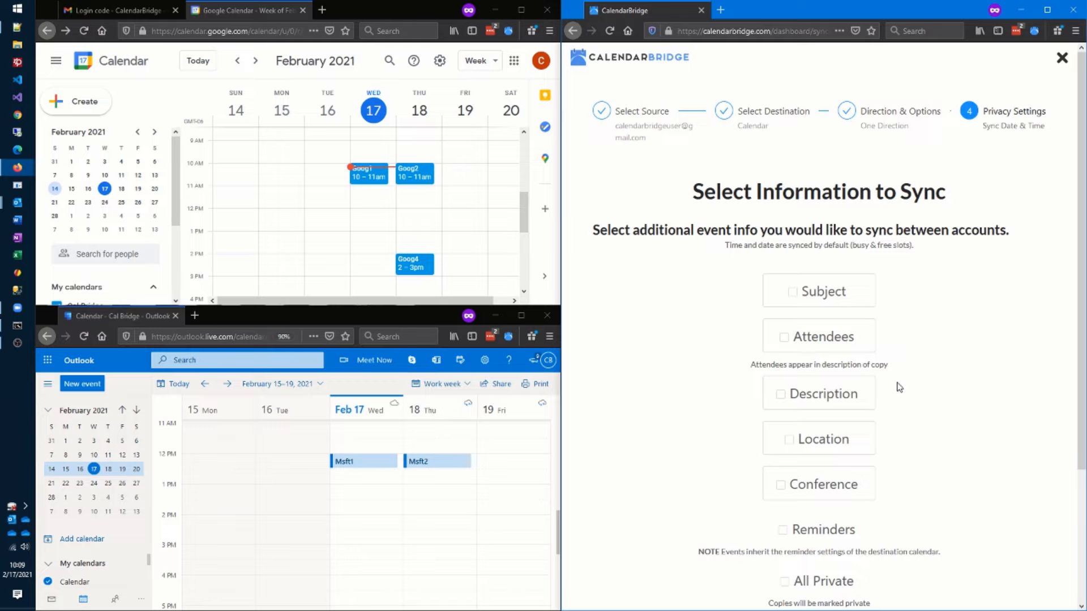
pyautogui.scroll(-1, 872, 585)
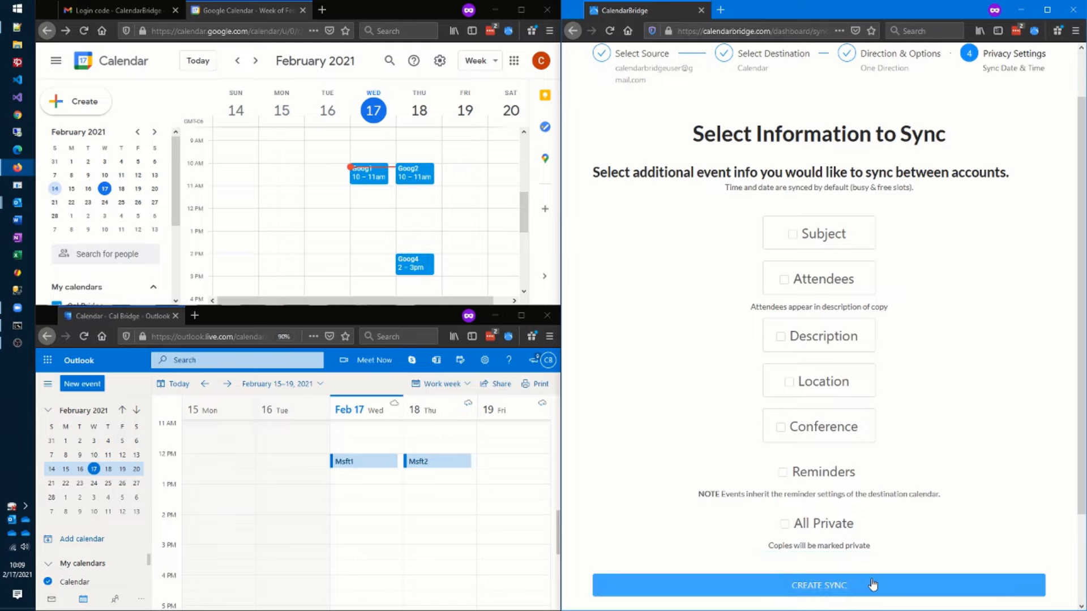
pyautogui.click(872, 584)
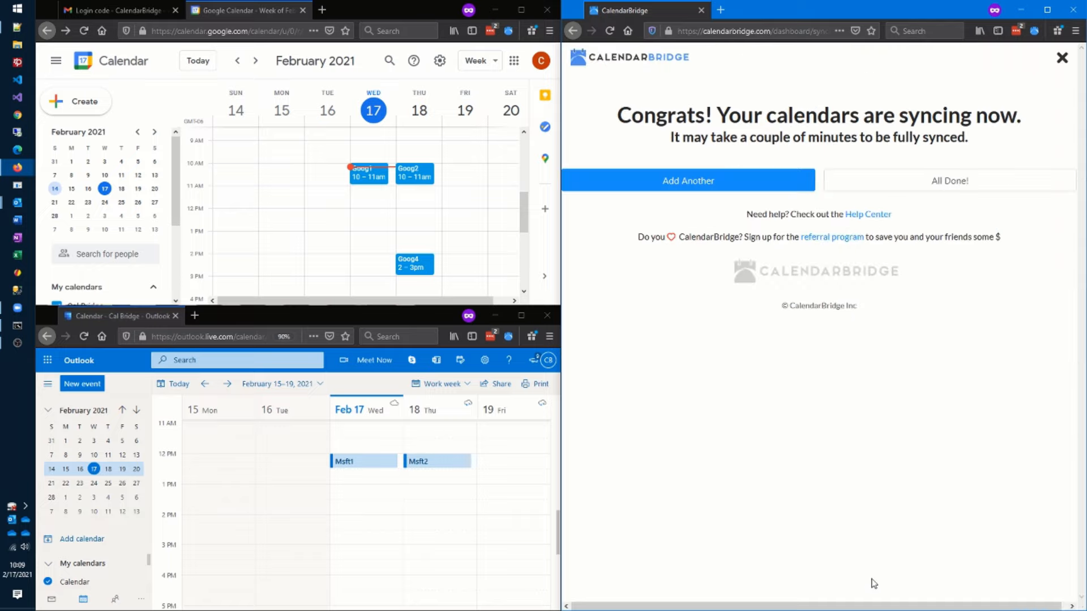
# - Finish the sync and open a full Outlook event draft showing Thursday, Feb 18's Busy time
pyautogui.click(964, 183)
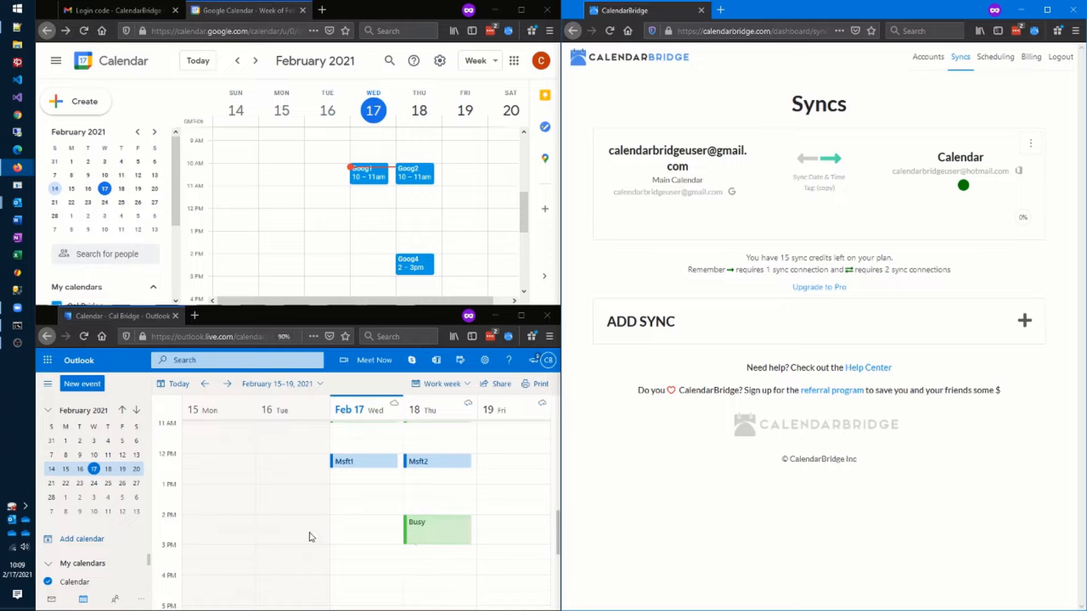
pyautogui.click(85, 386)
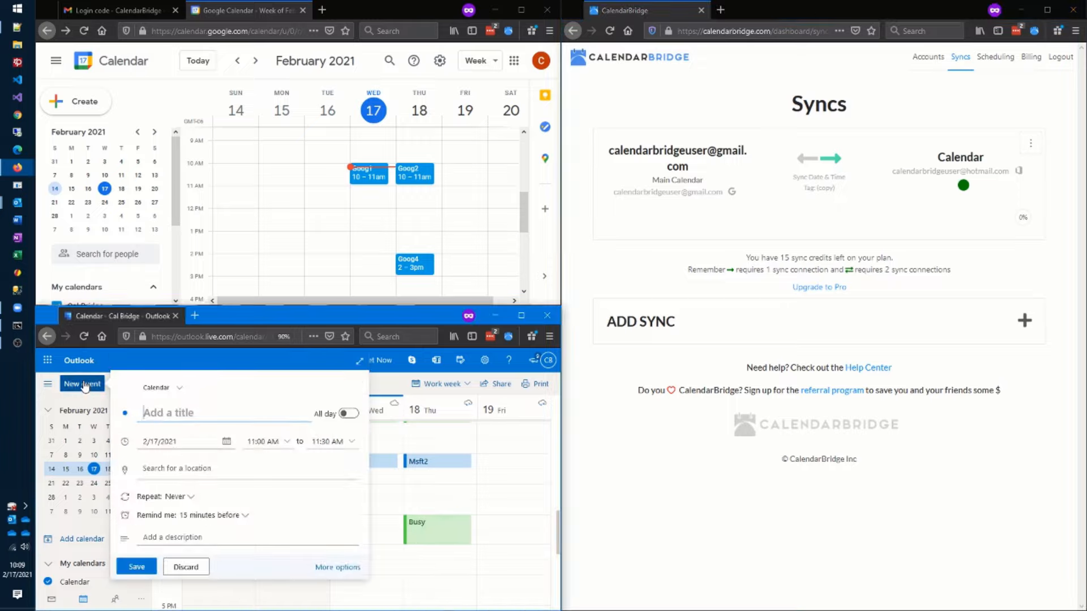
pyautogui.click(338, 567)
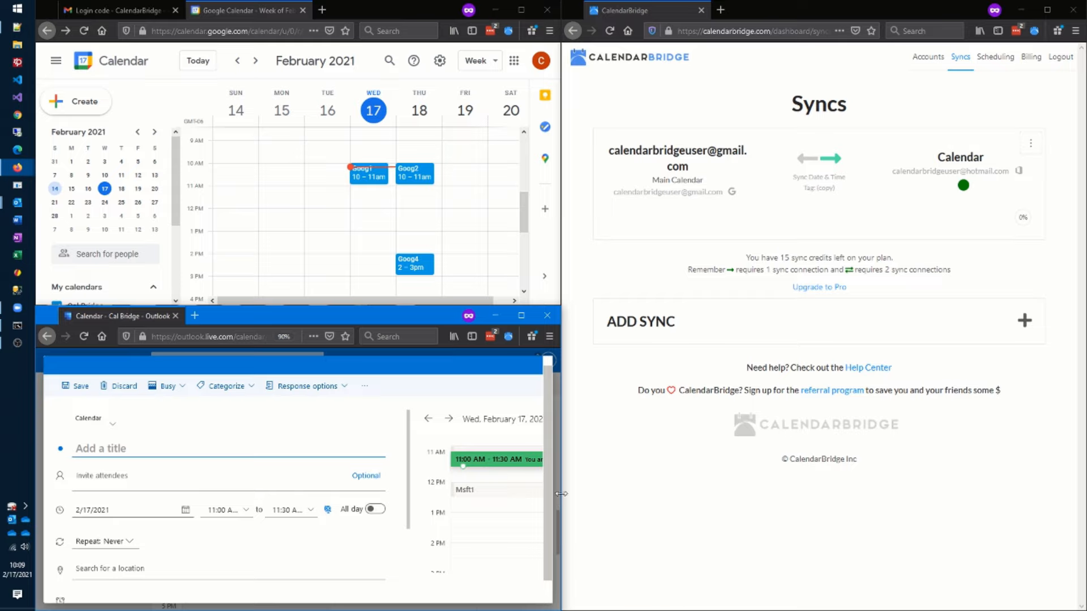
pyautogui.moveTo(559, 494); pyautogui.dragTo(725, 493)
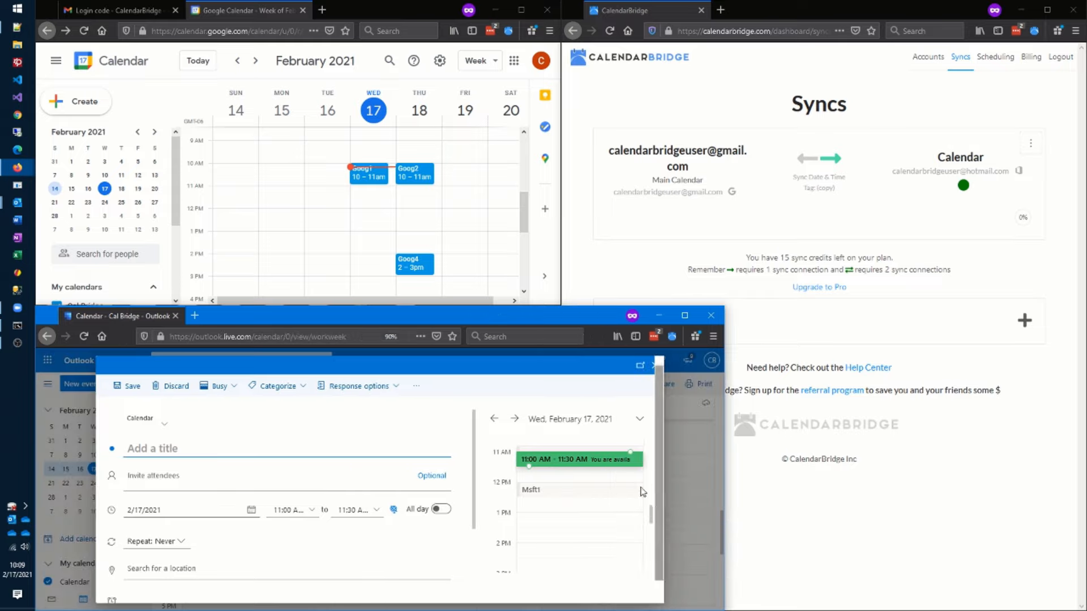
pyautogui.click(515, 418)
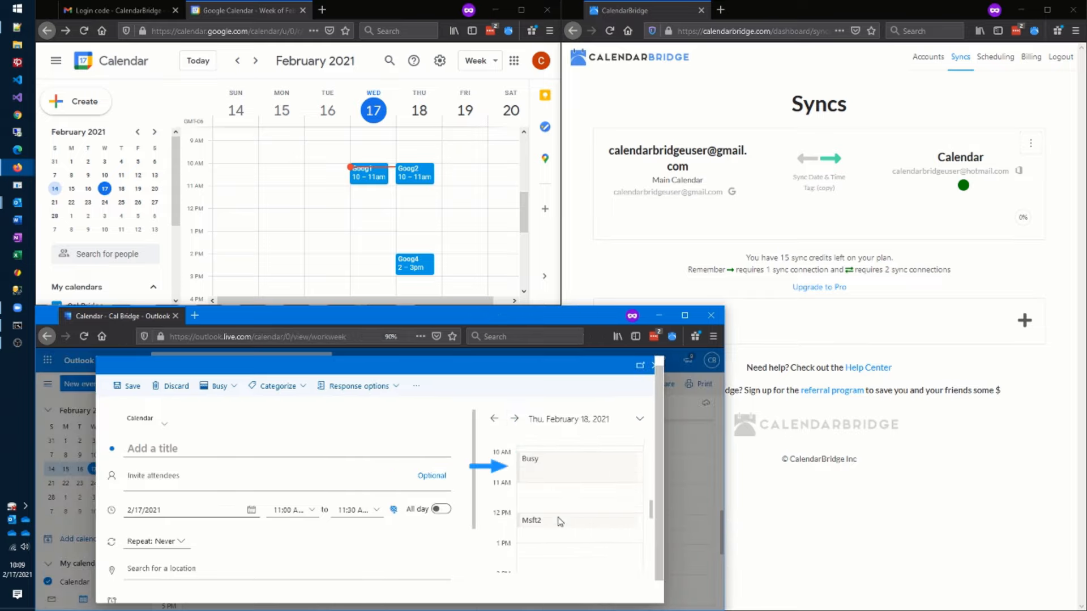